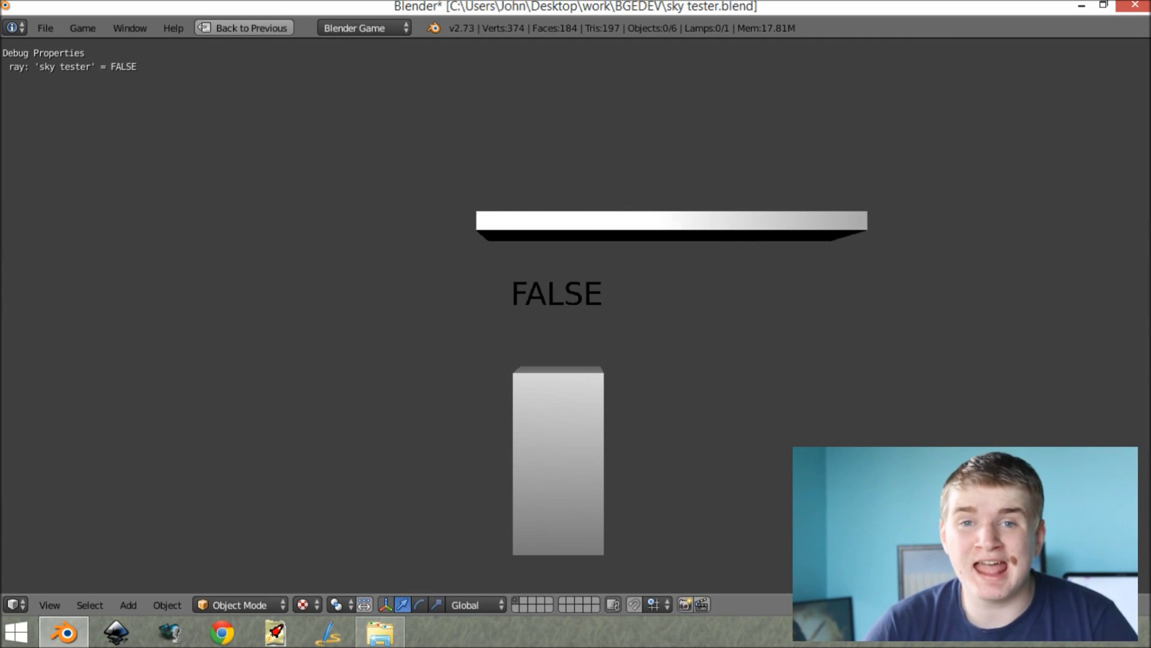
Step: Run and stop the game several times, watching the debug readout of 'sky tester' flip between TRUE and FALSE
key(Escape)
key(p)
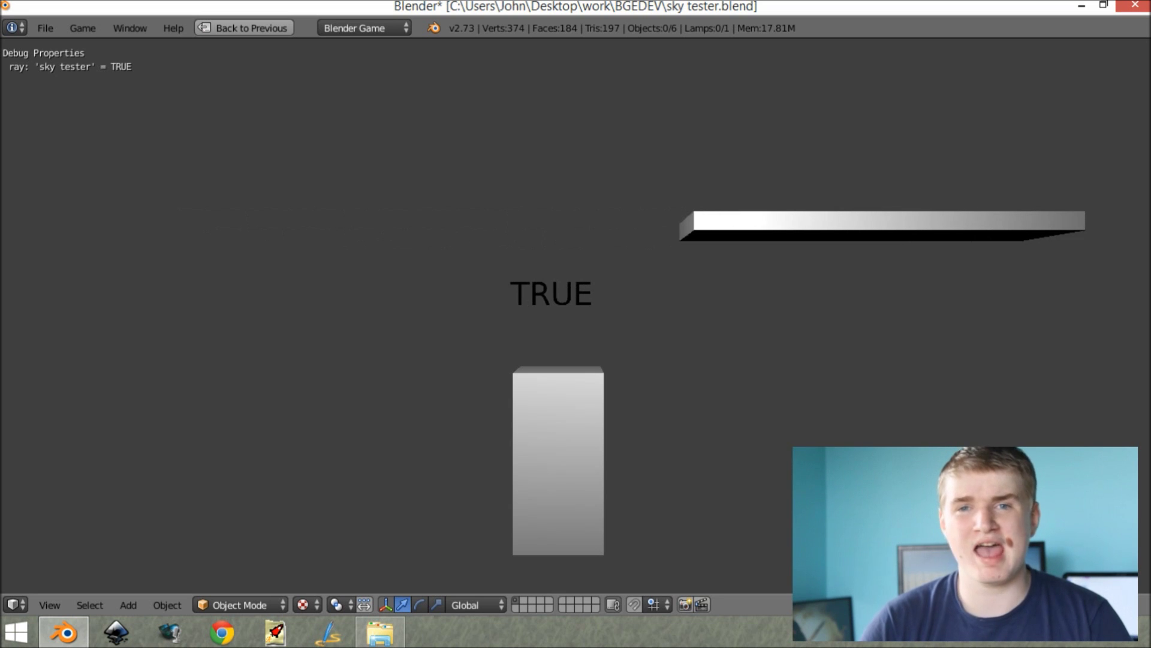
key(Escape)
key(p)
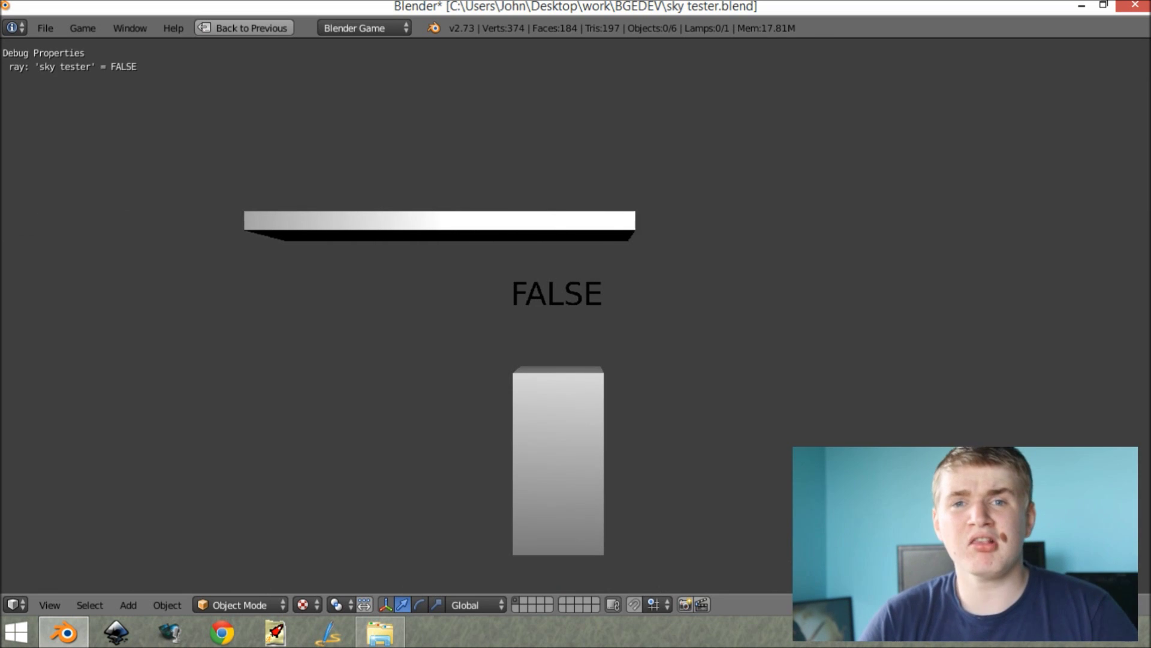
key(Escape)
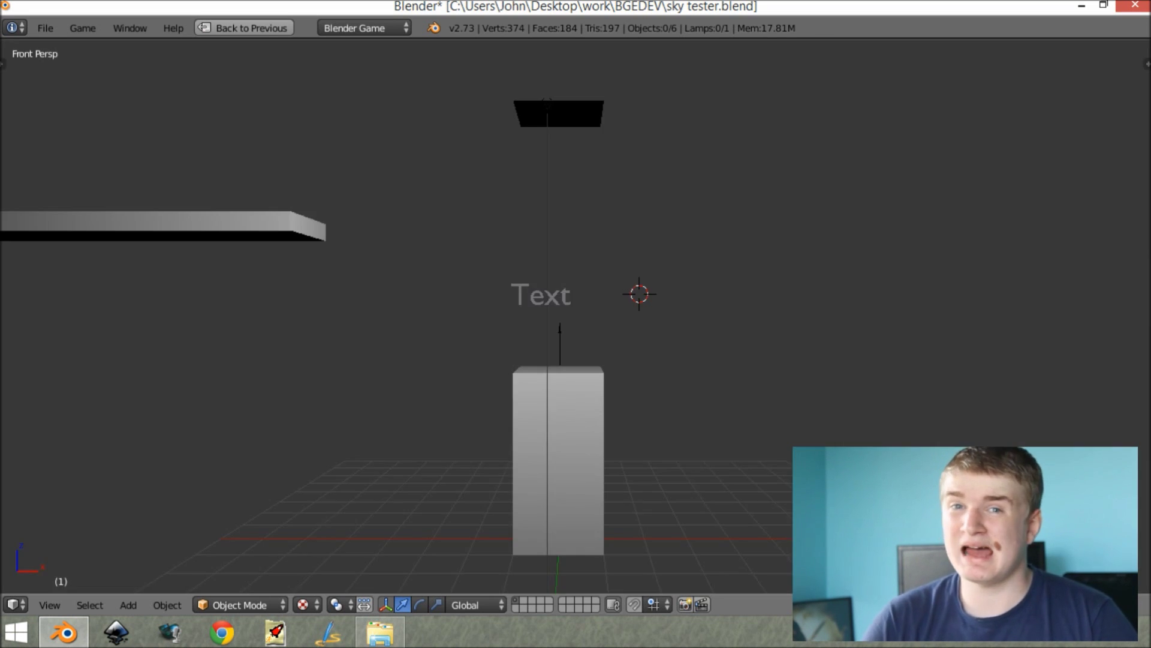
key(p)
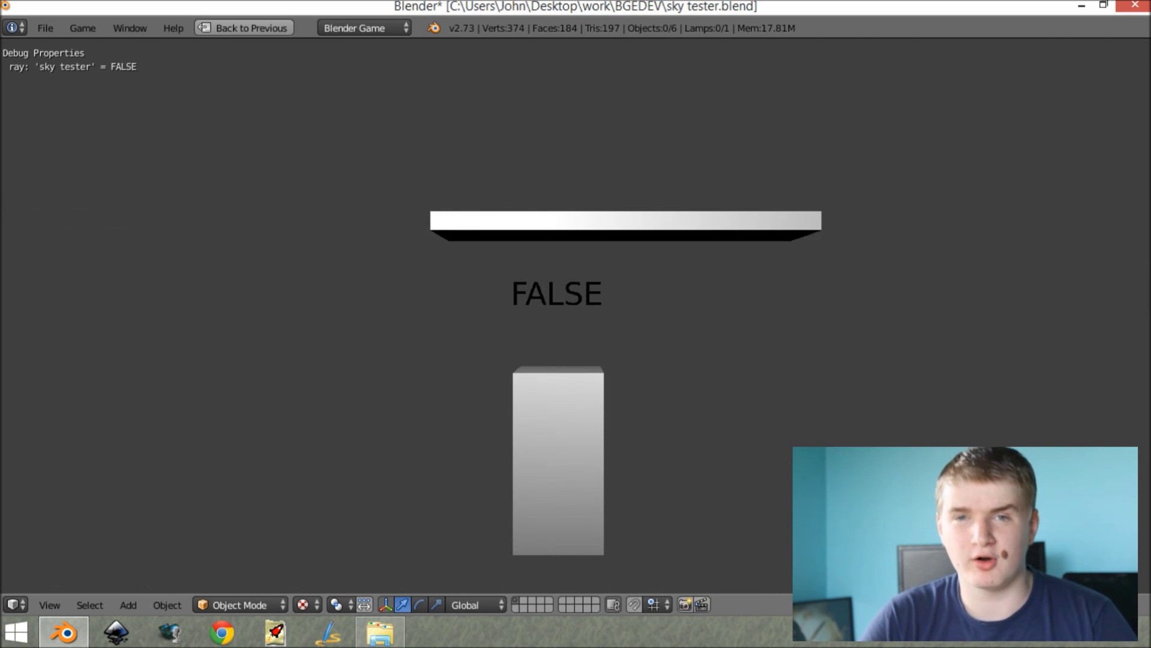
key(Escape)
key(p)
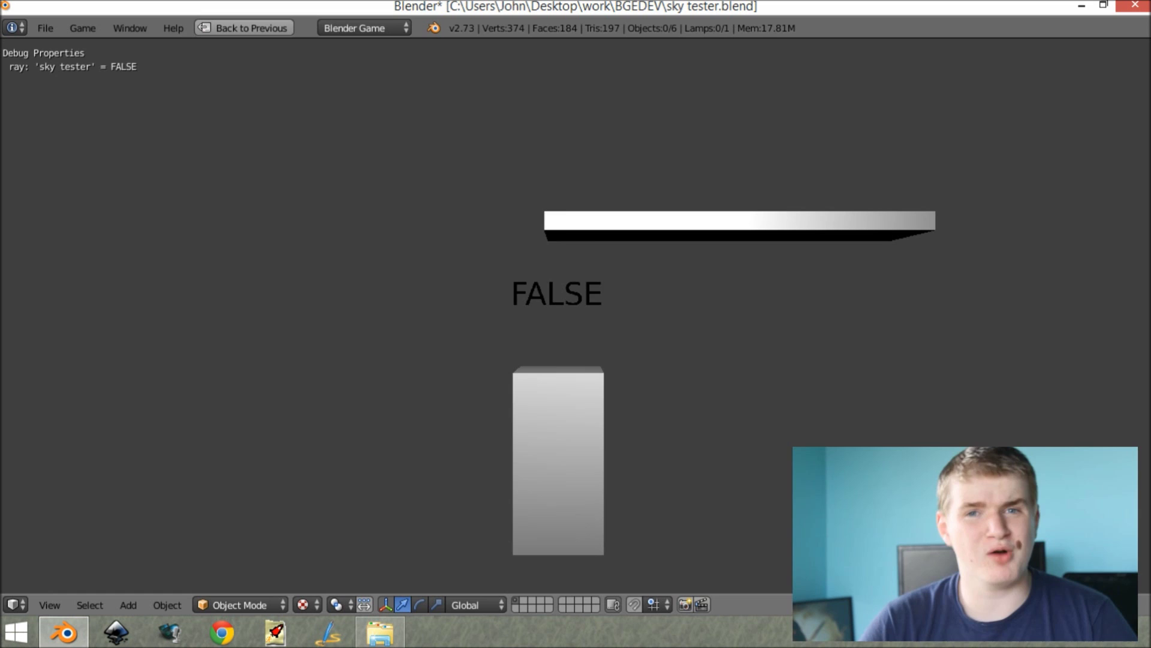
key(Escape)
key(p)
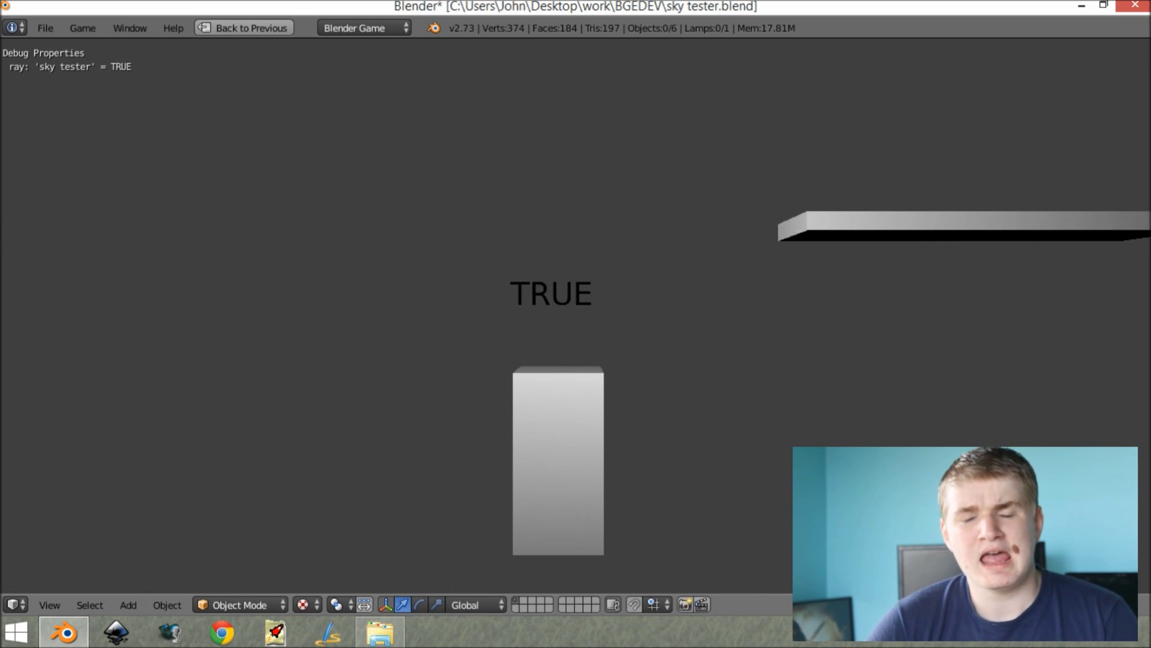
key(Escape)
key(p)
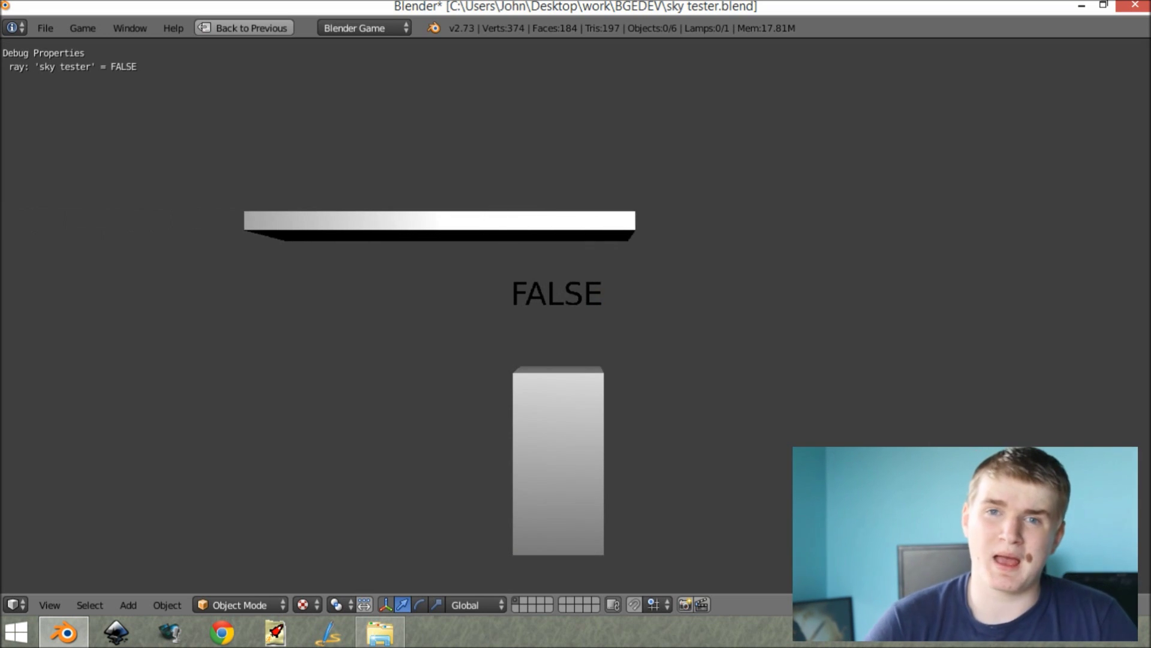
key(Escape)
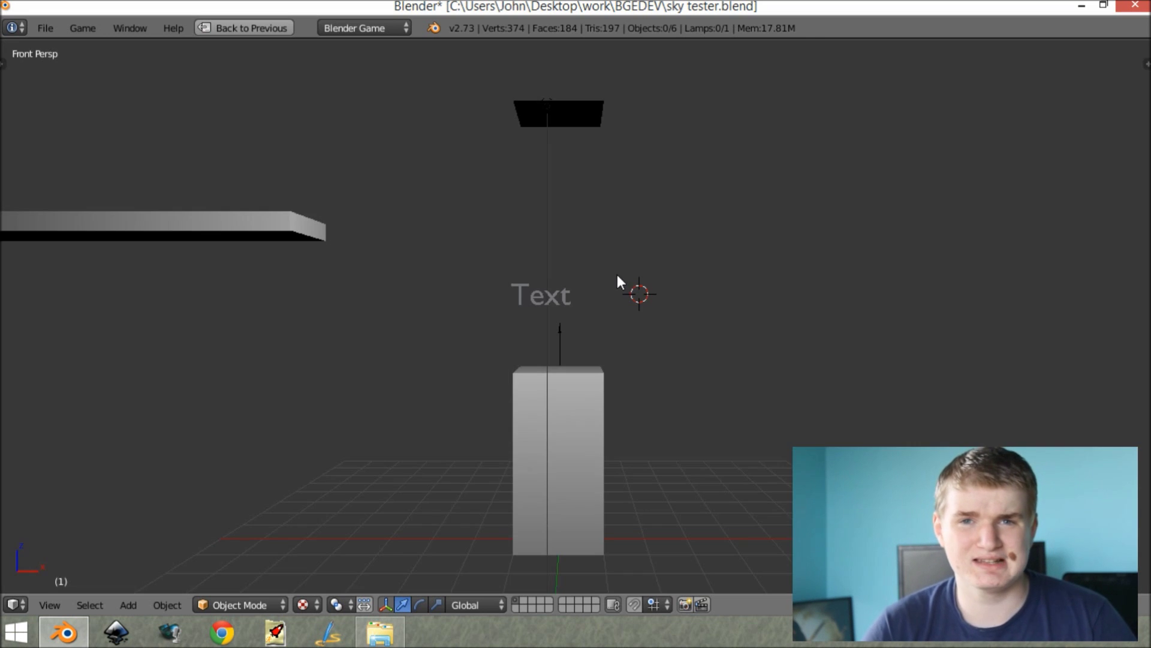
key(p)
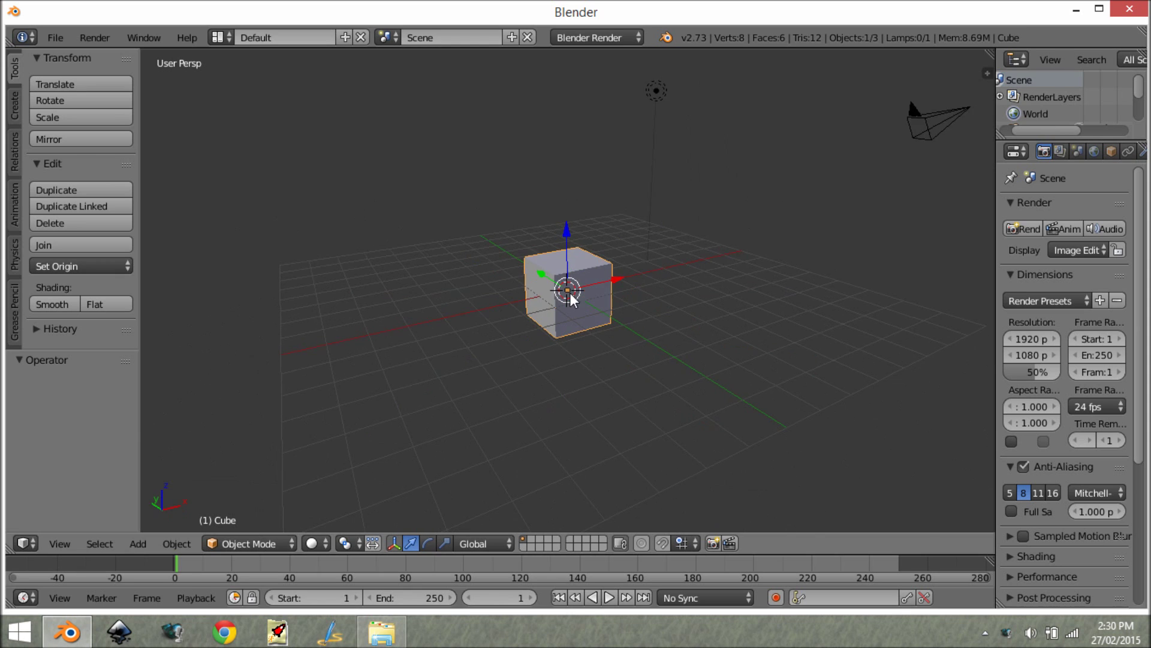
Step: Delete the default camera and lamp
right_click(843, 145)
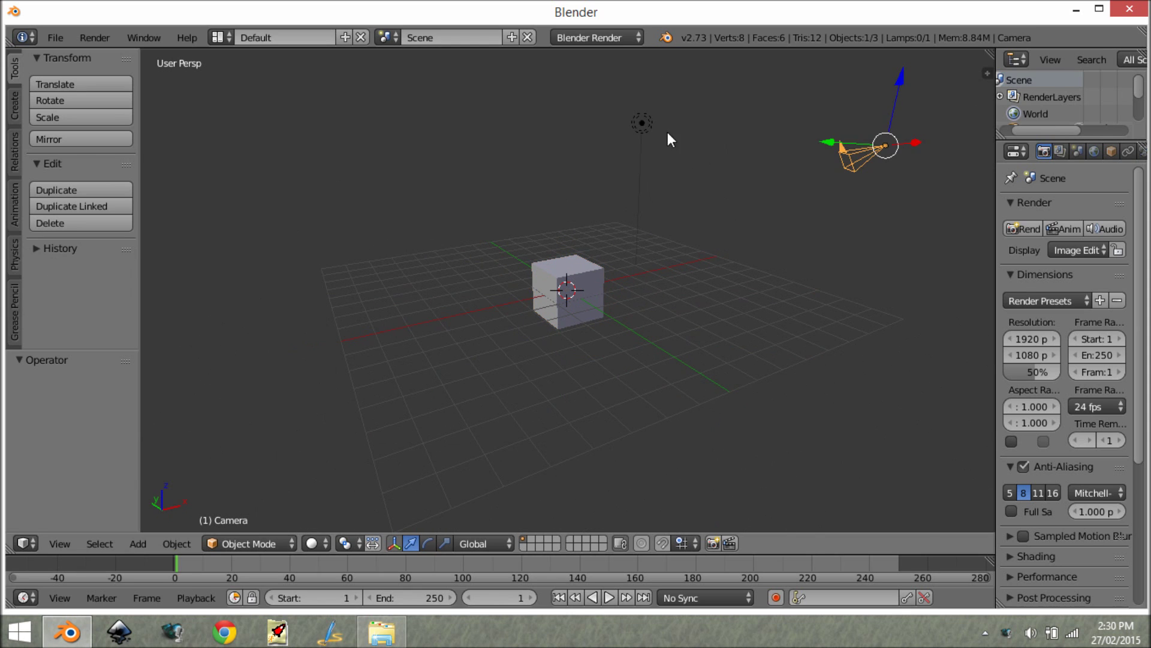
shift+right_click(645, 124)
key(x)
click(645, 124)
Step: In front orthographic view, raise the cube 2 units along Z
key(KP_1)
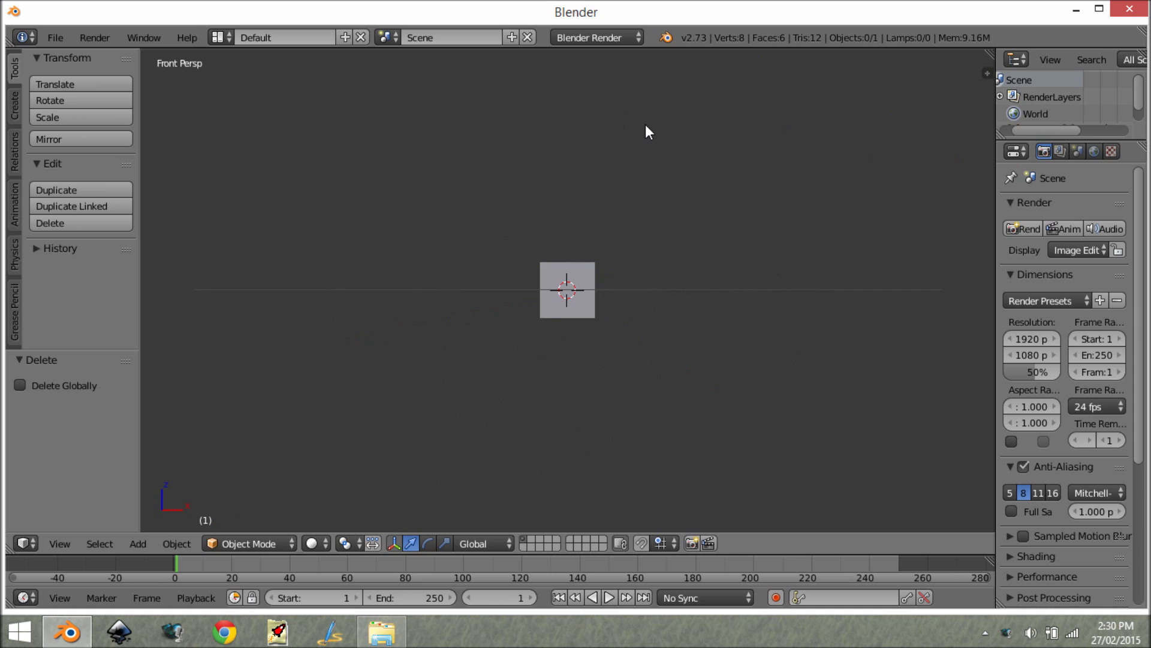
key(KP_5)
shift+middle_drag(583, 273, 534, 340)
scroll(534, 340, up, 1)
right_click(528, 339)
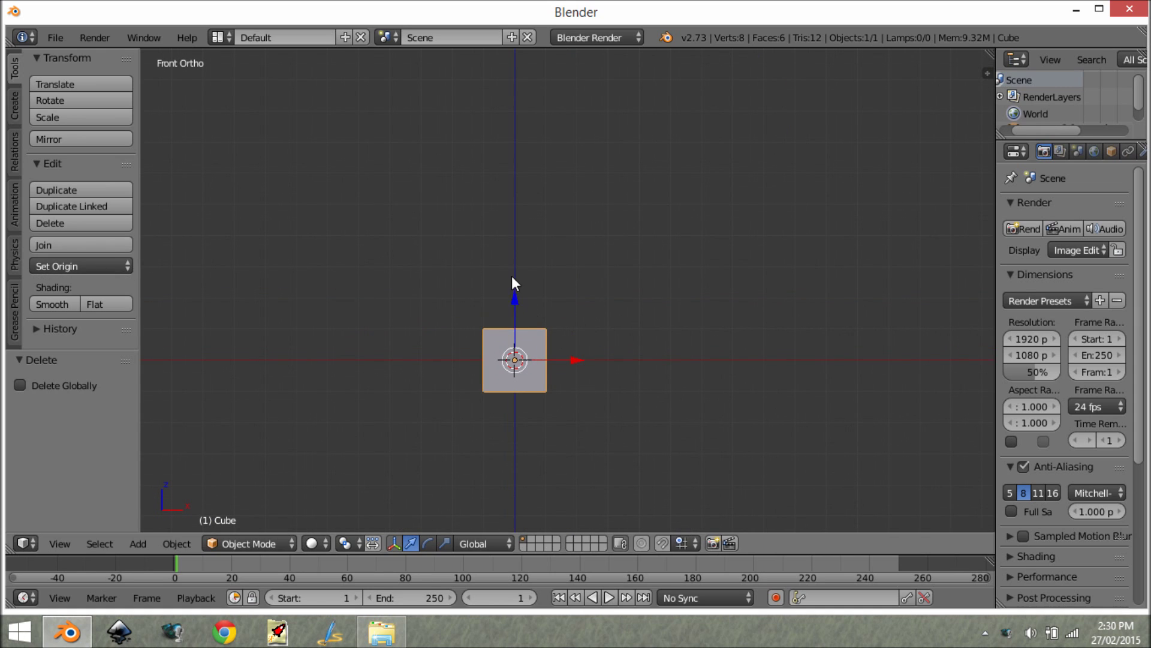
key(g)
key(z)
key(2)
key(Return)
Step: Stretch the cube to twice its height along Z and apply its scale
key(s)
key(z)
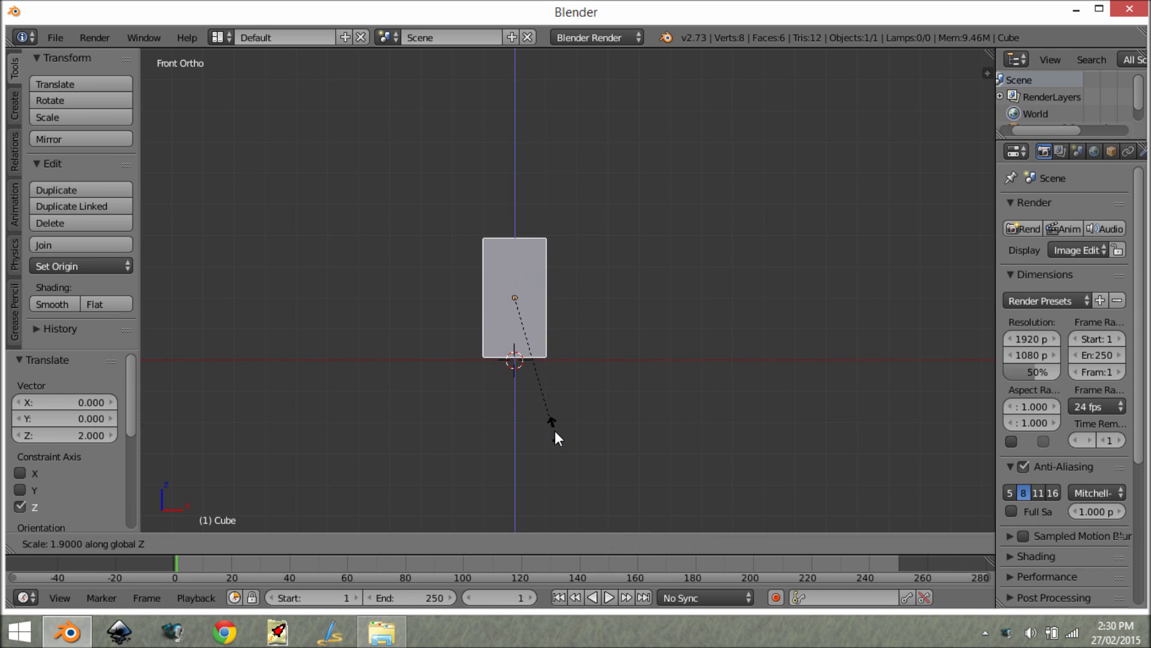
key(2)
key(Return)
key(ctrl+a)
click(580, 410)
Step: Reselect the tall block and recentre the front view around it
key(a)
scroll(559, 346, up, 2)
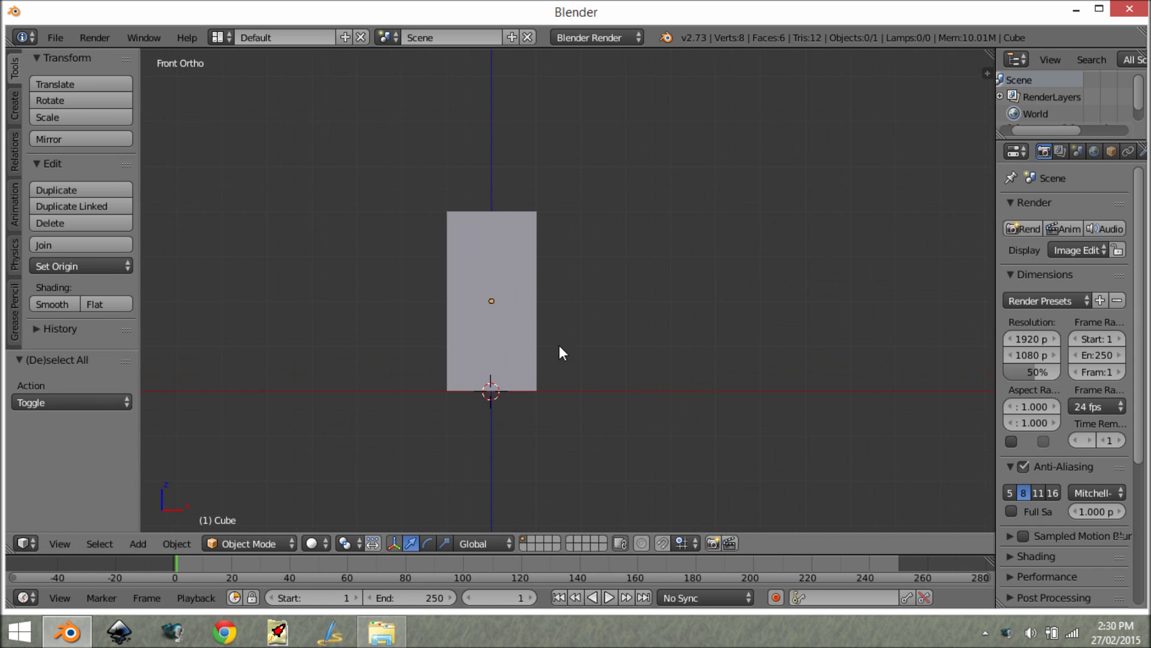
right_click(510, 288)
shift+middle_drag(476, 249, 532, 272)
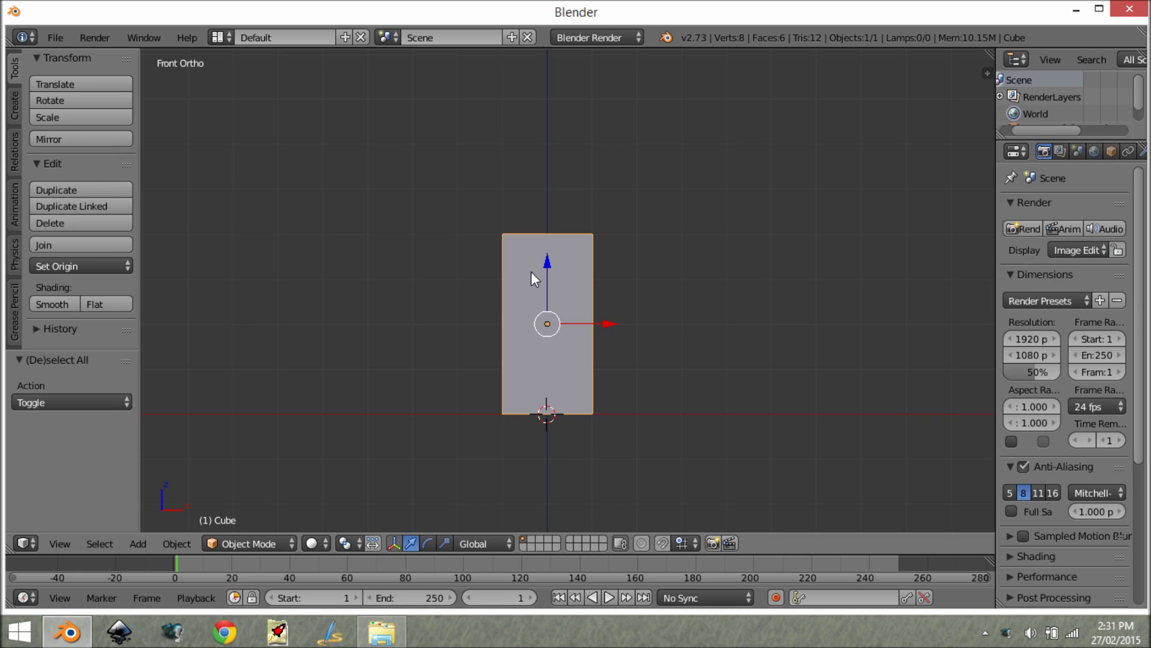
scroll(520, 216, up, 1)
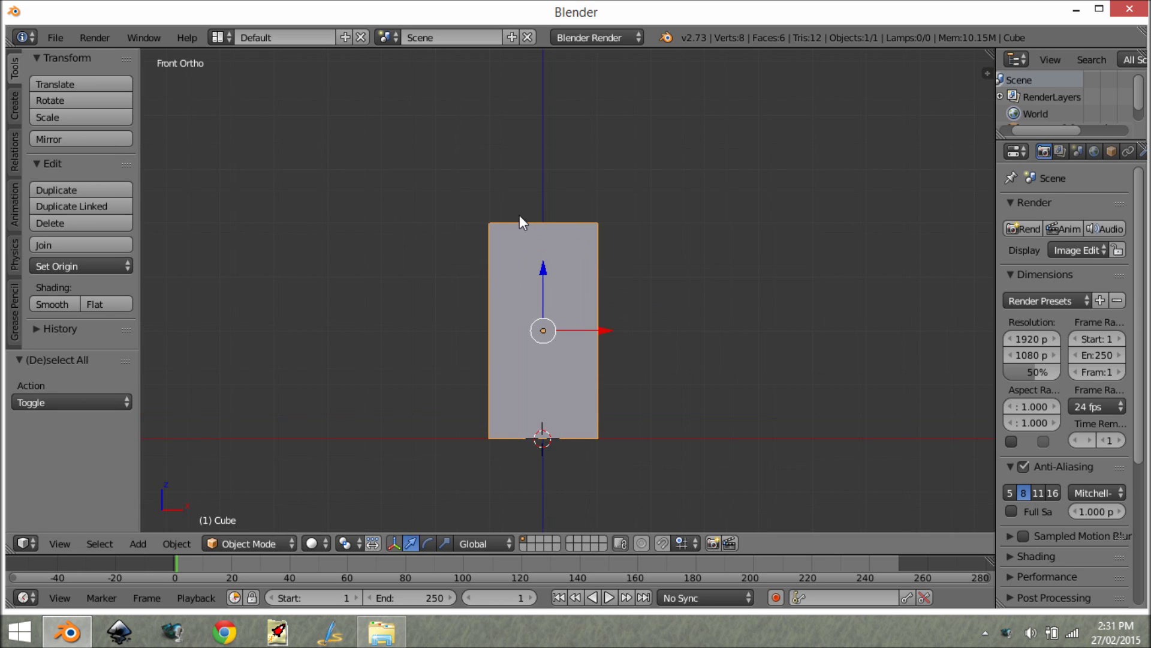
shift+middle_drag(522, 222, 561, 286)
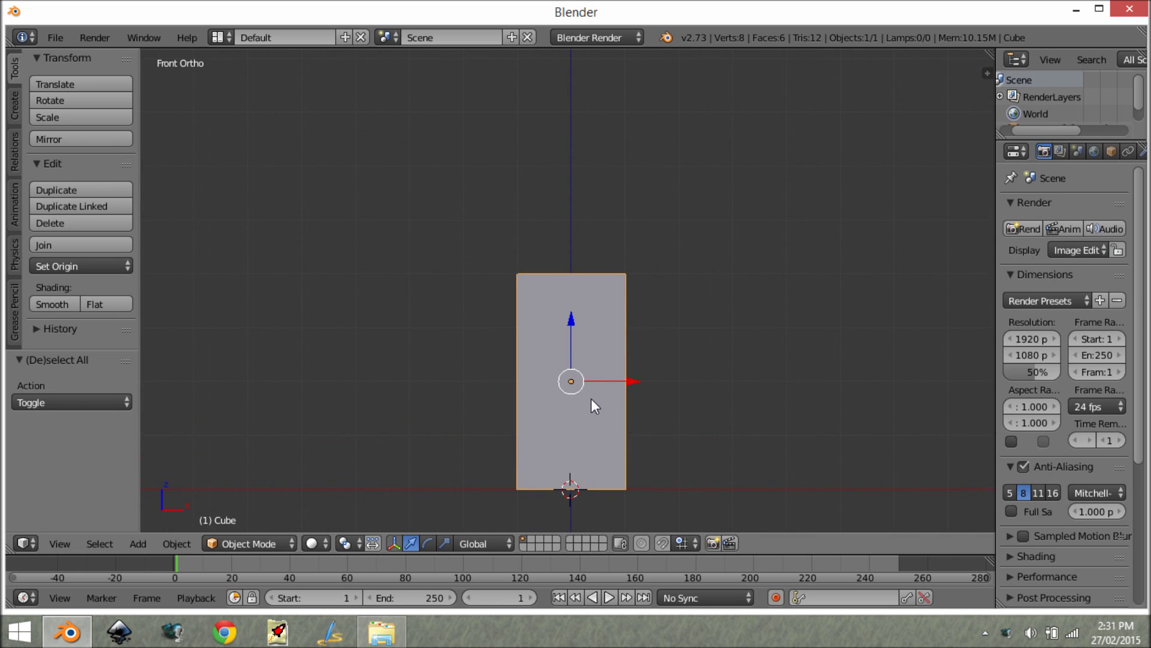
shift+middle_drag(675, 382, 536, 351)
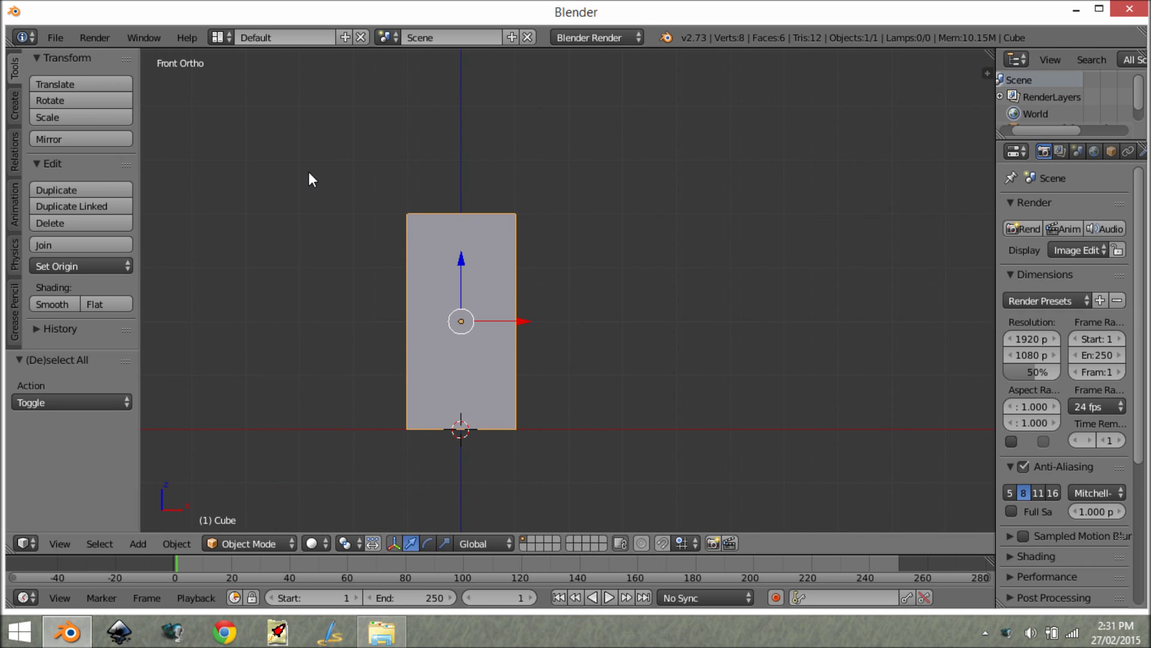
Step: Add a Single Arrow empty and move it up to Z 4.1, just above the block
key(shift+a)
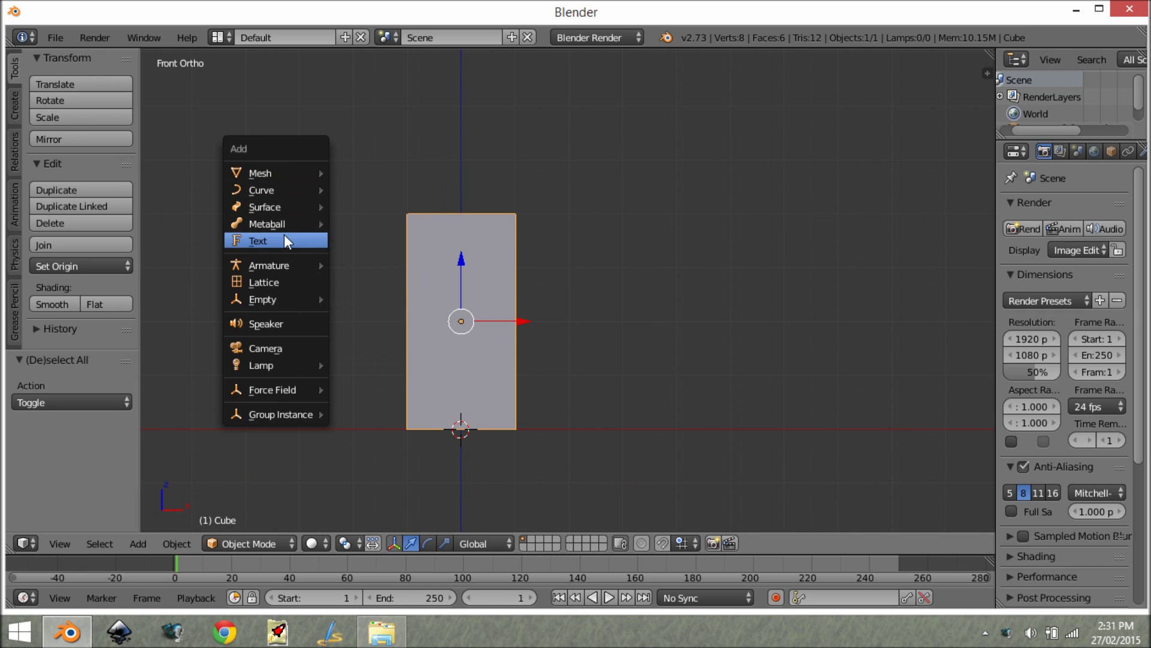
mouse_move(269, 299)
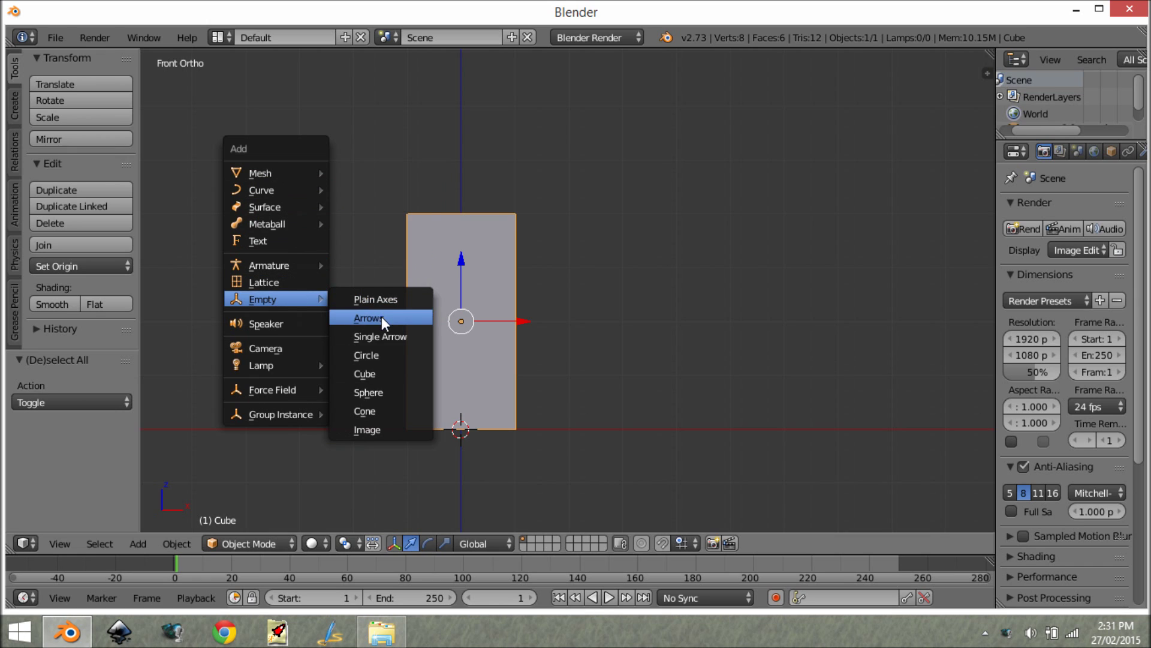
click(406, 336)
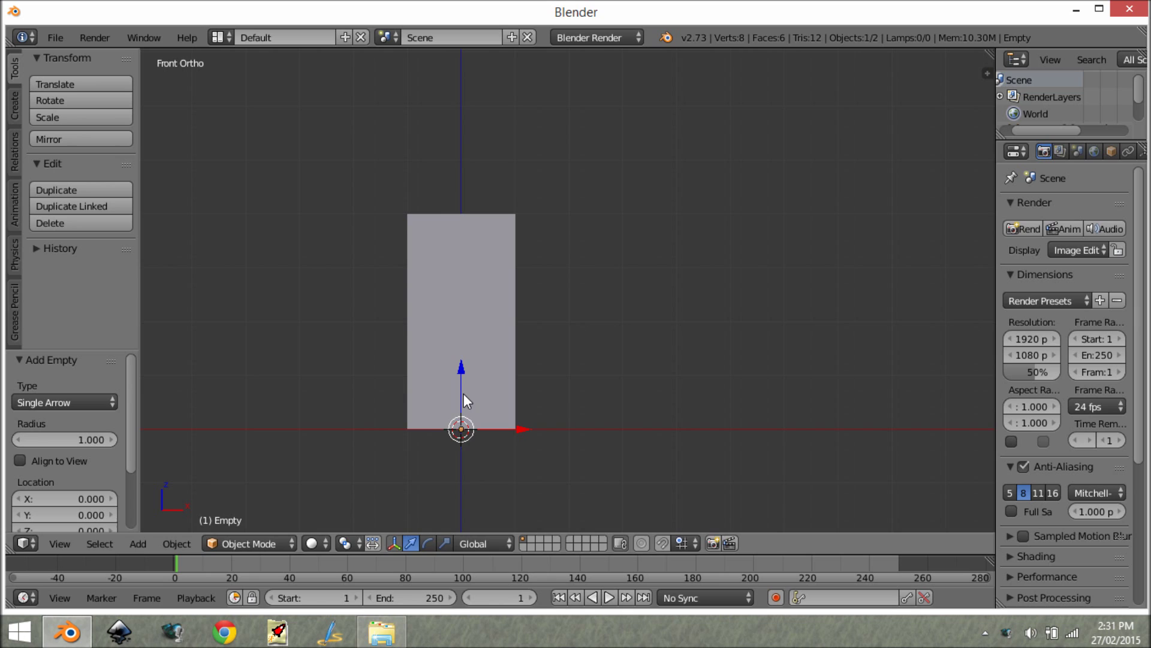
drag(462, 393, 412, 215)
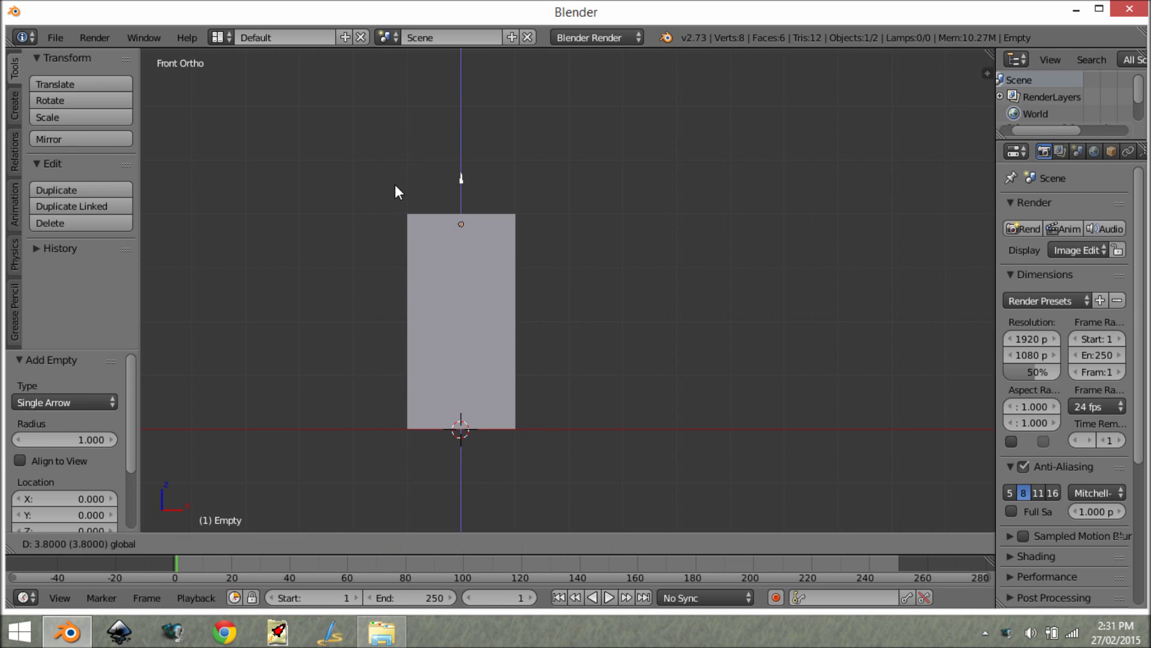
drag(391, 167, 394, 173)
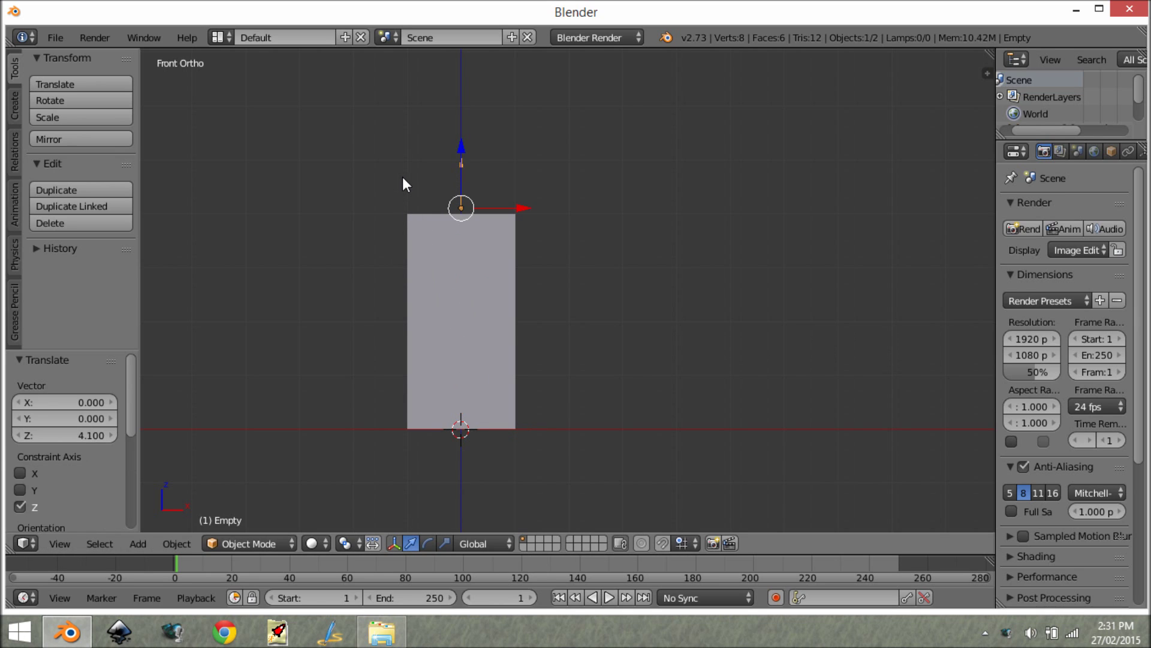
key(a)
Step: Reframe the view and zoom out to show more of the scene
scroll(420, 201, up, 2)
shift+middle_drag(431, 194, 495, 238)
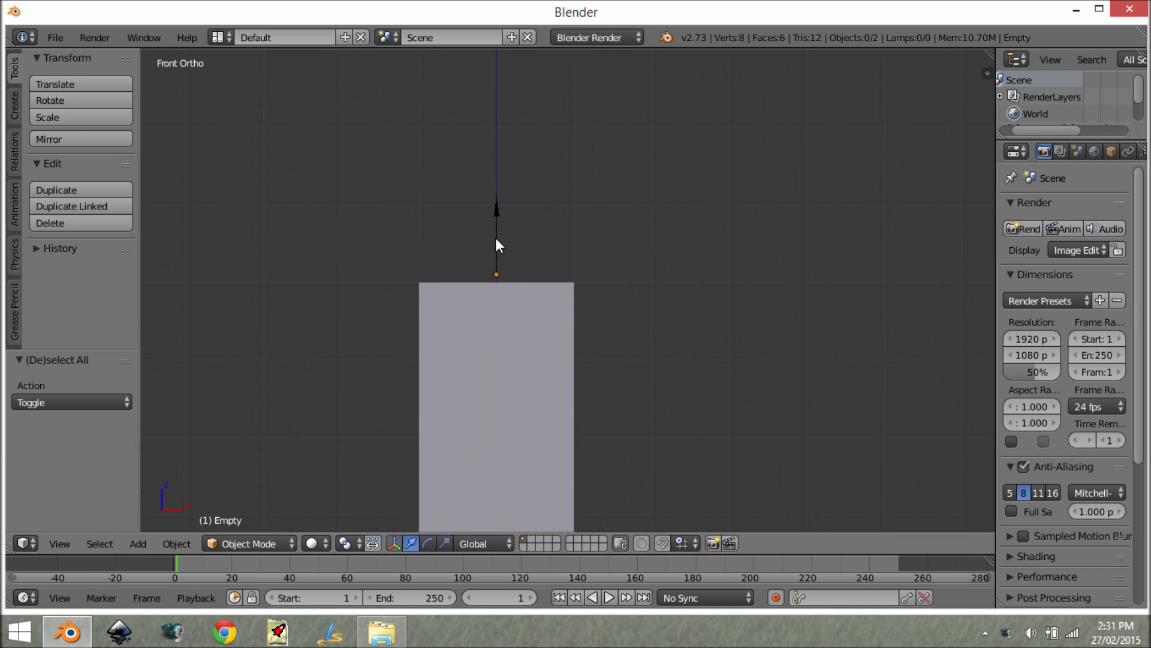
right_click(495, 238)
key(a)
scroll(556, 271, down, 3)
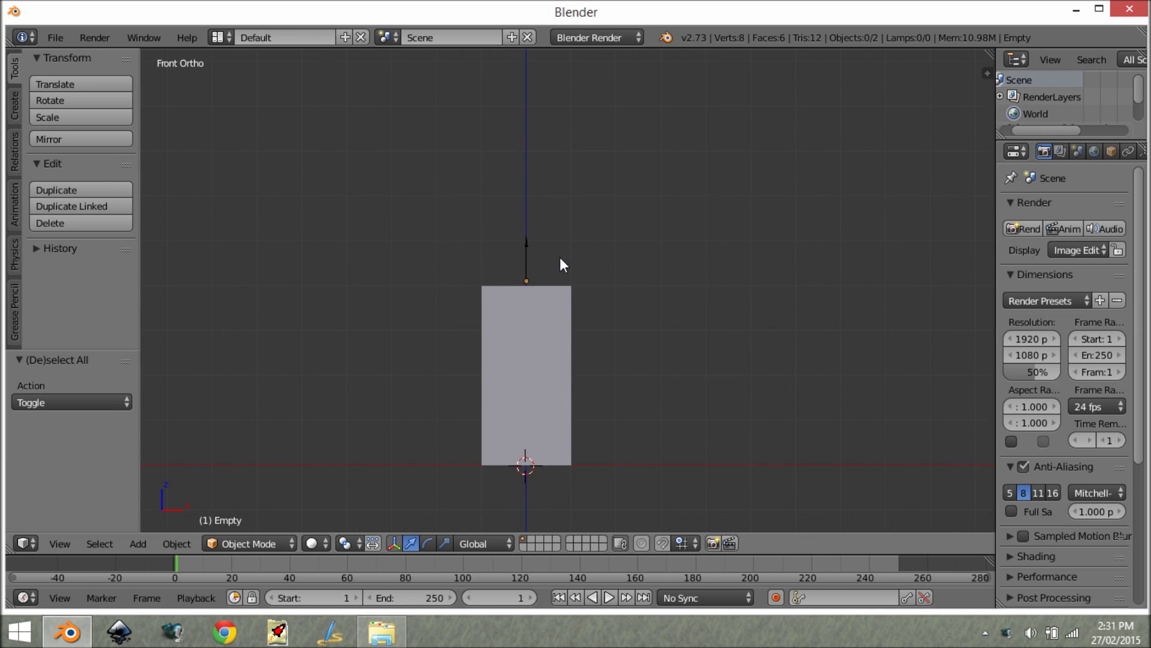
shift+middle_drag(560, 257, 574, 307)
Step: Add a mesh plane and lift it along Z above the block
key(shift+a)
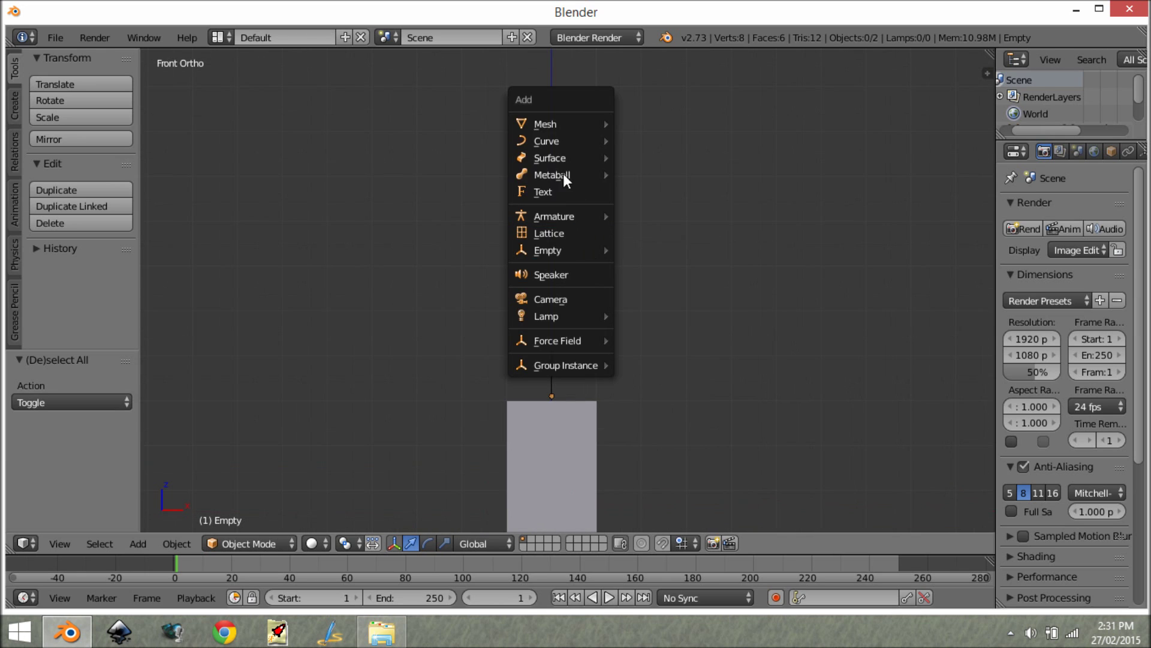
mouse_move(560, 123)
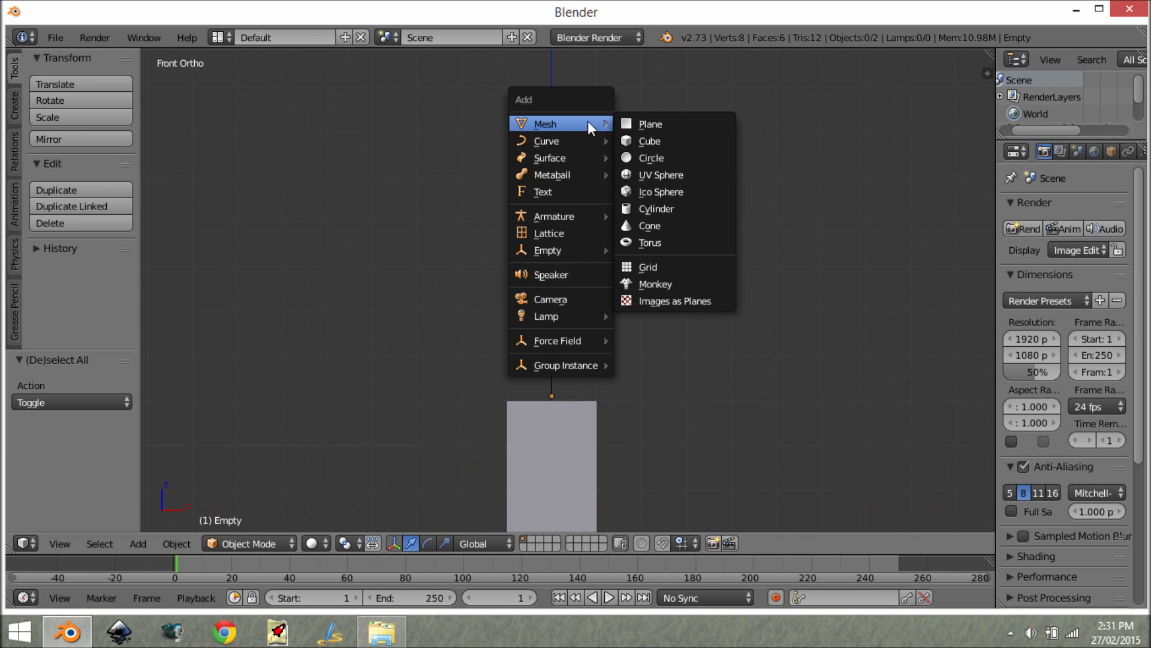
click(652, 125)
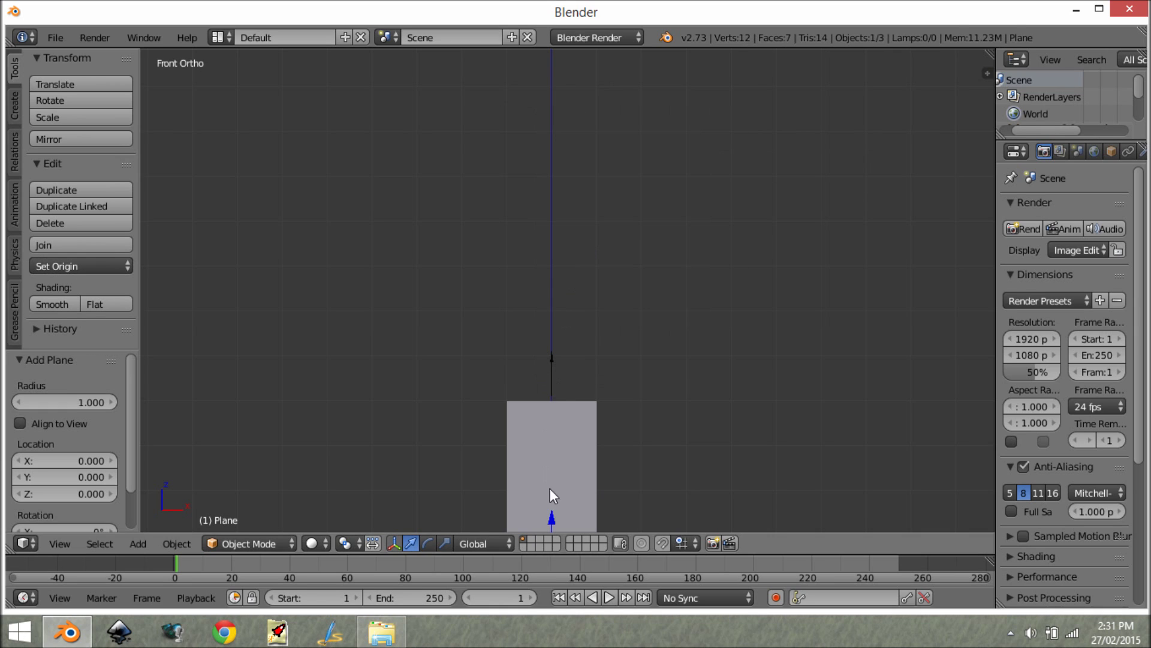
key(g)
key(z)
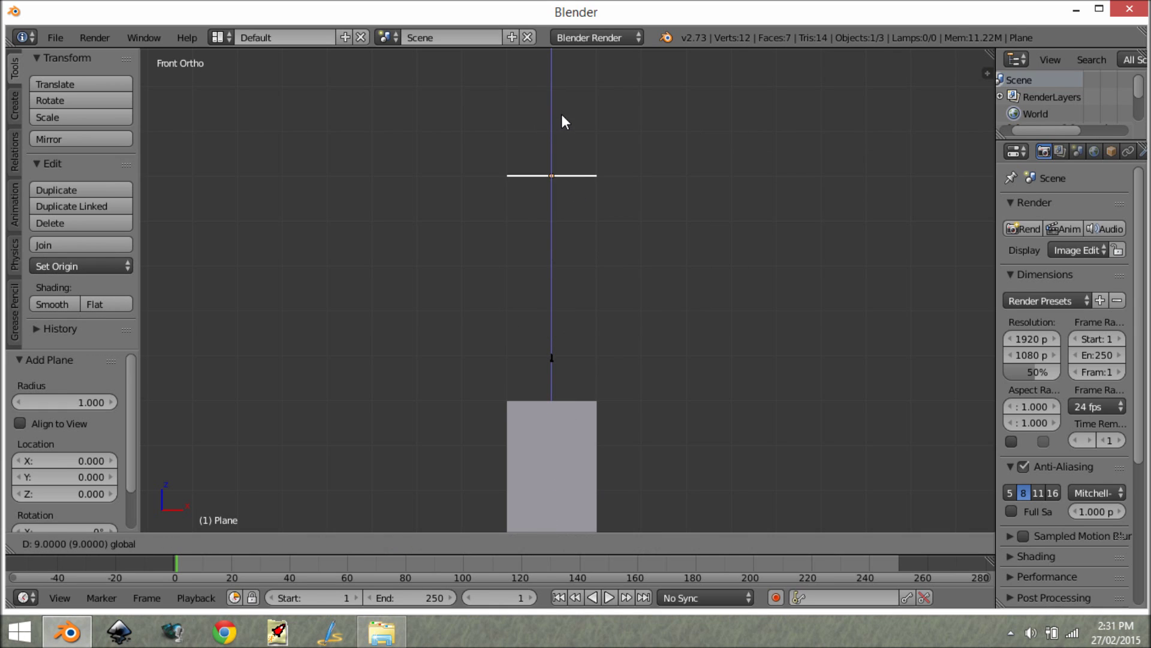
click(562, 116)
middle_drag(513, 242, 527, 289)
Step: From the front orthographic view, adjust the plane's height to 9 units up on Z
key(KP_1)
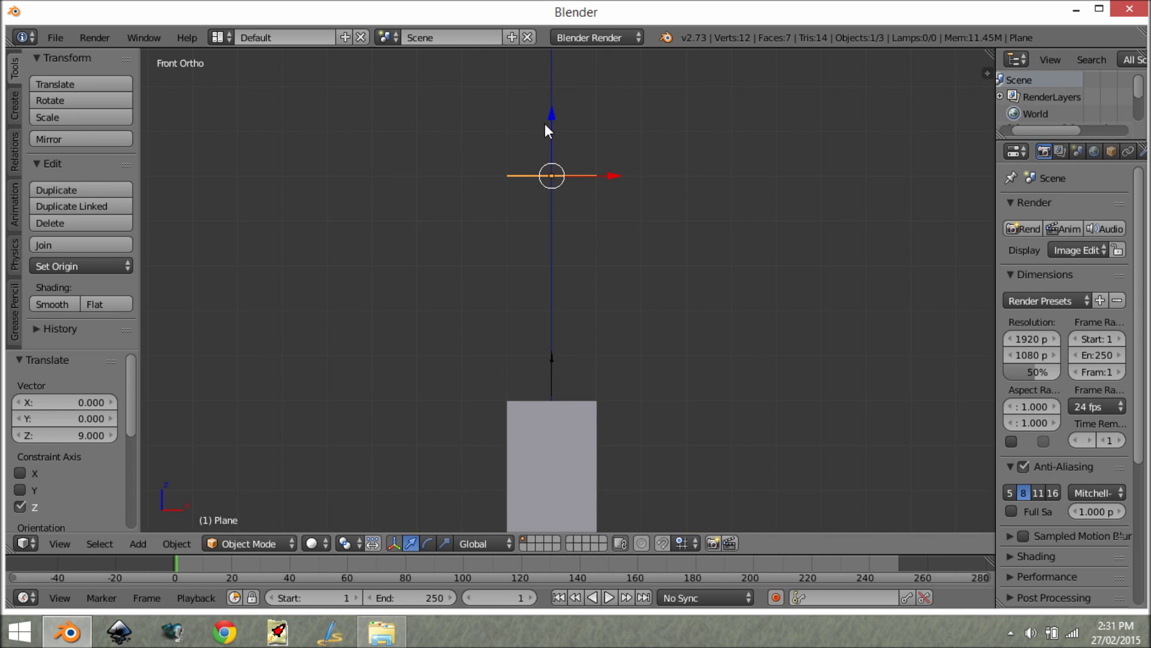
key(g)
key(z)
click(556, 83)
key(a)
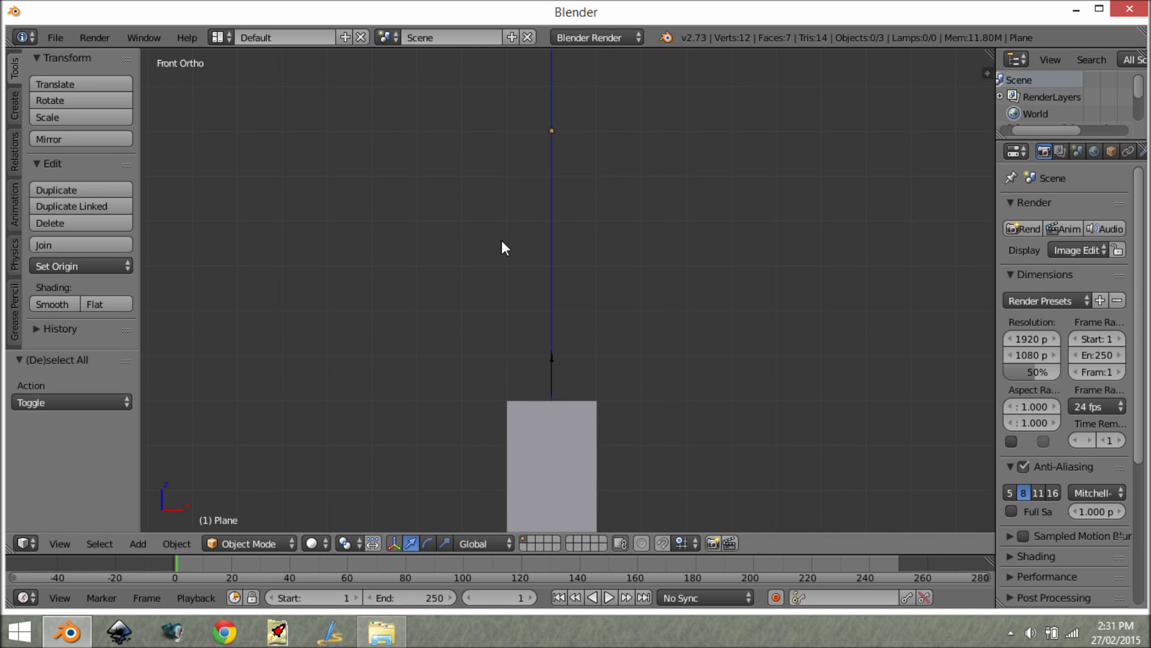
scroll(442, 263, down, 1)
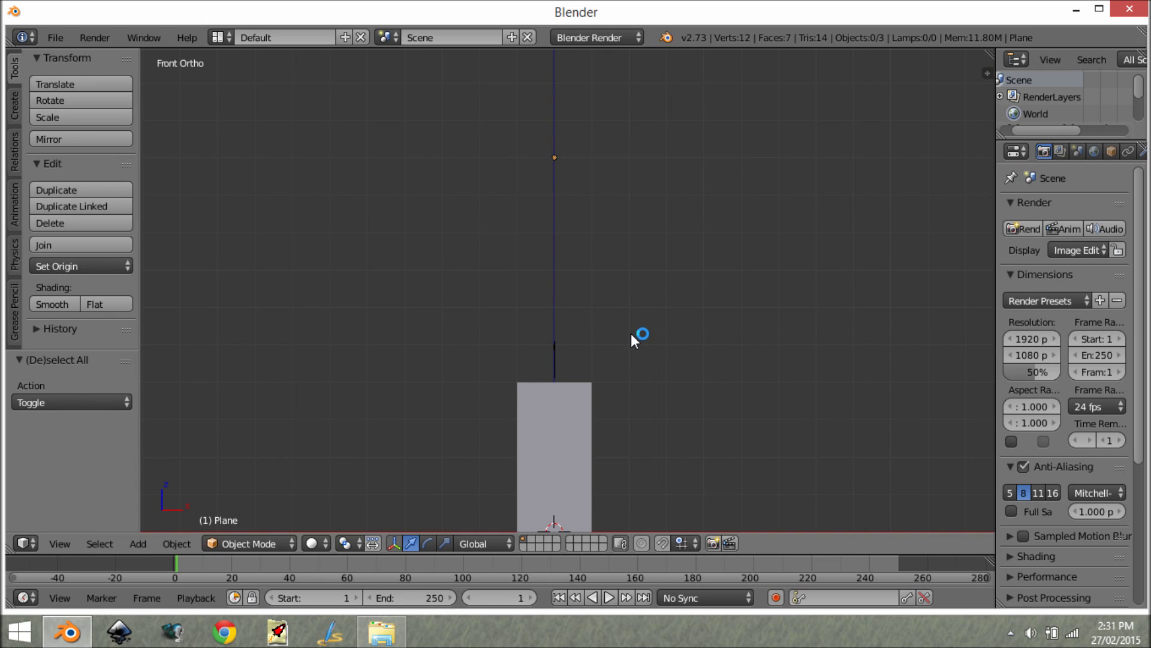
Step: Select the plane and switch the render engine to Blender Game
right_click(553, 167)
click(629, 32)
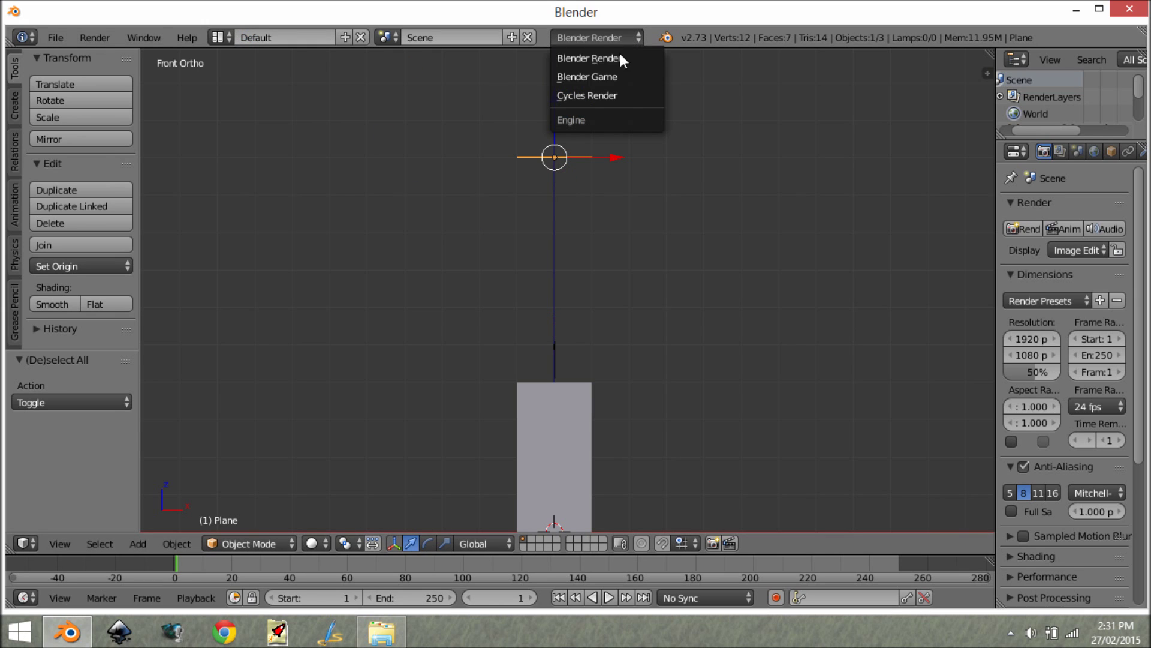
click(615, 76)
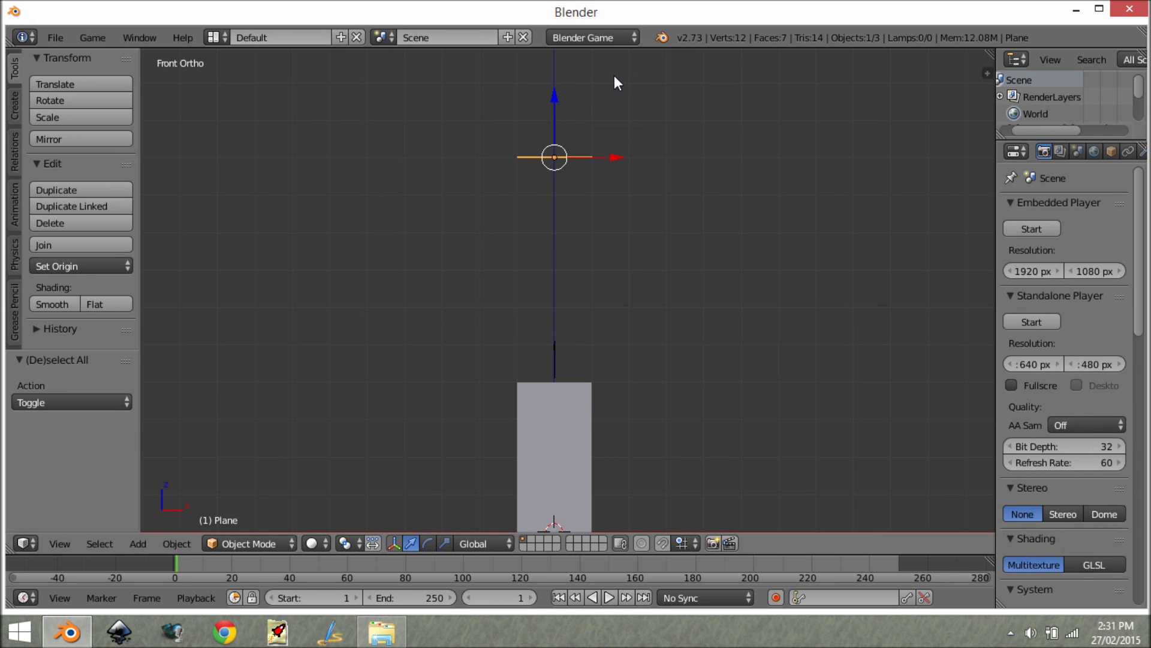
Step: Choose the Game Logic screen layout and frame the scene in front orthographic view
click(223, 36)
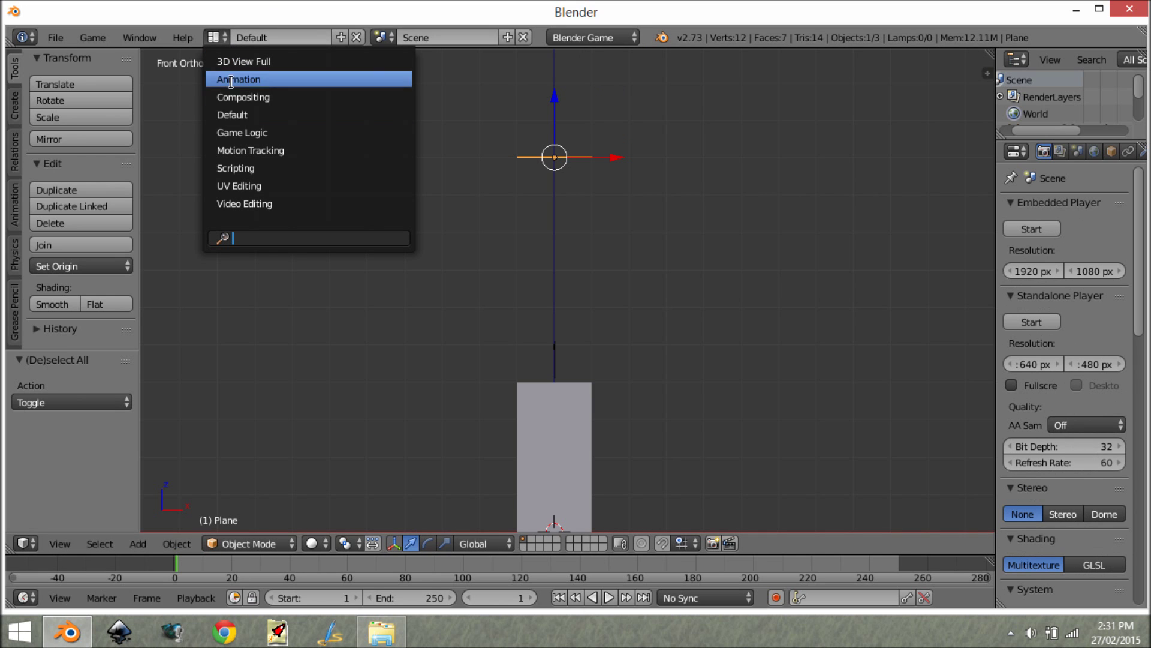
click(241, 133)
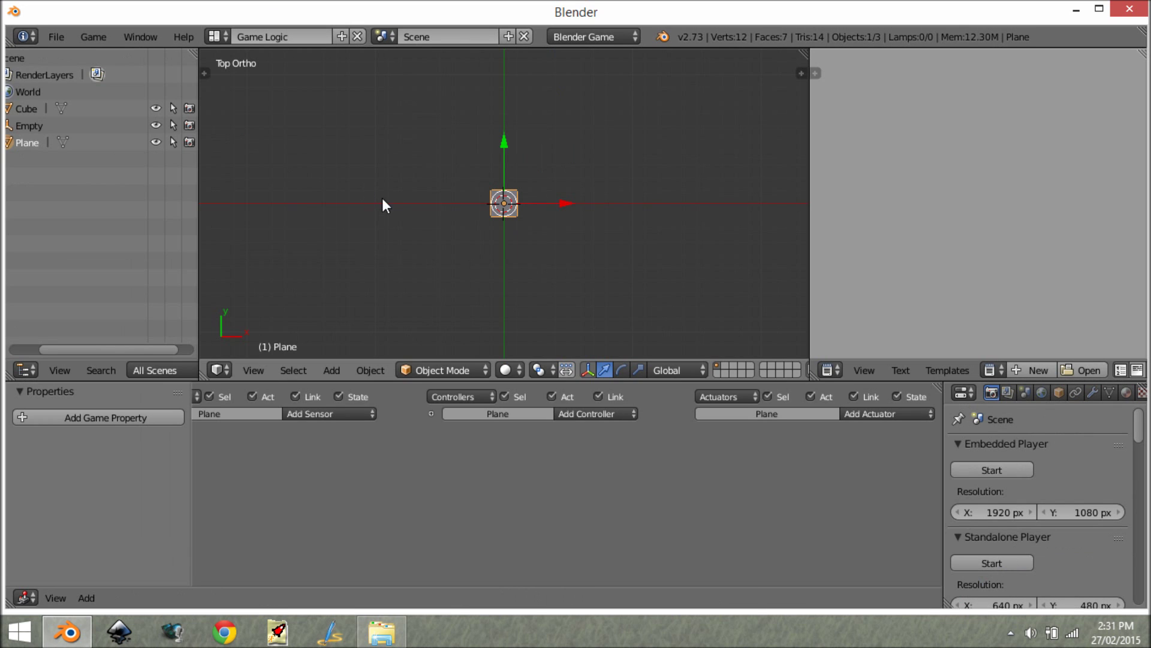
key(KP_1)
key(s)
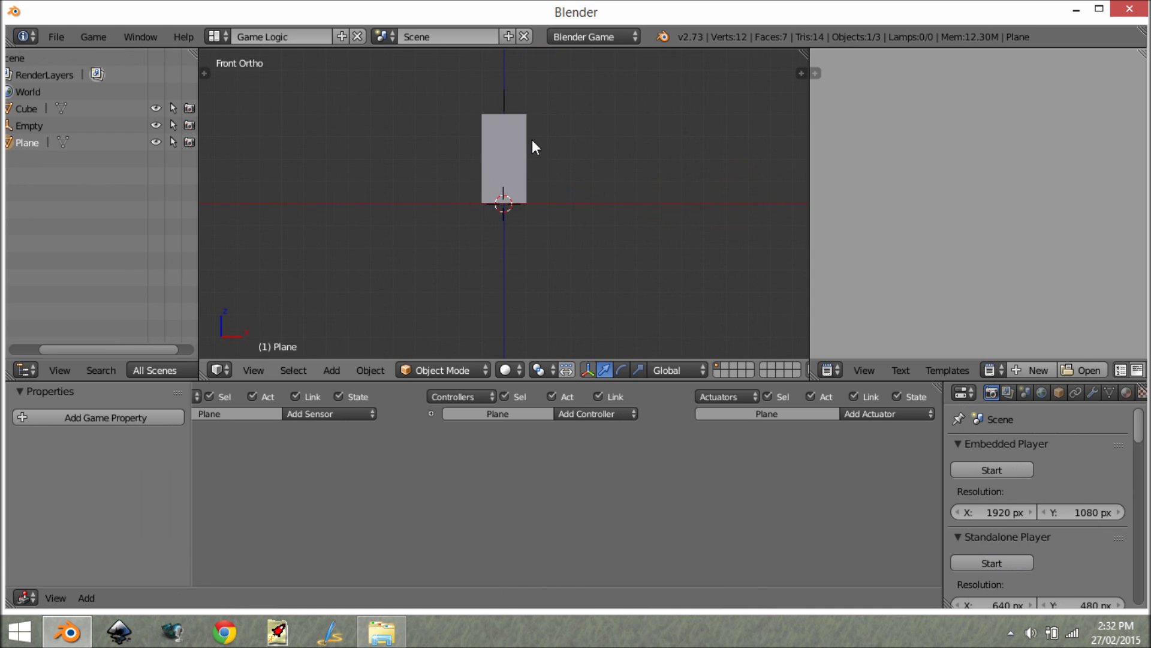
click(541, 246)
shift+middle_drag(541, 246, 506, 252)
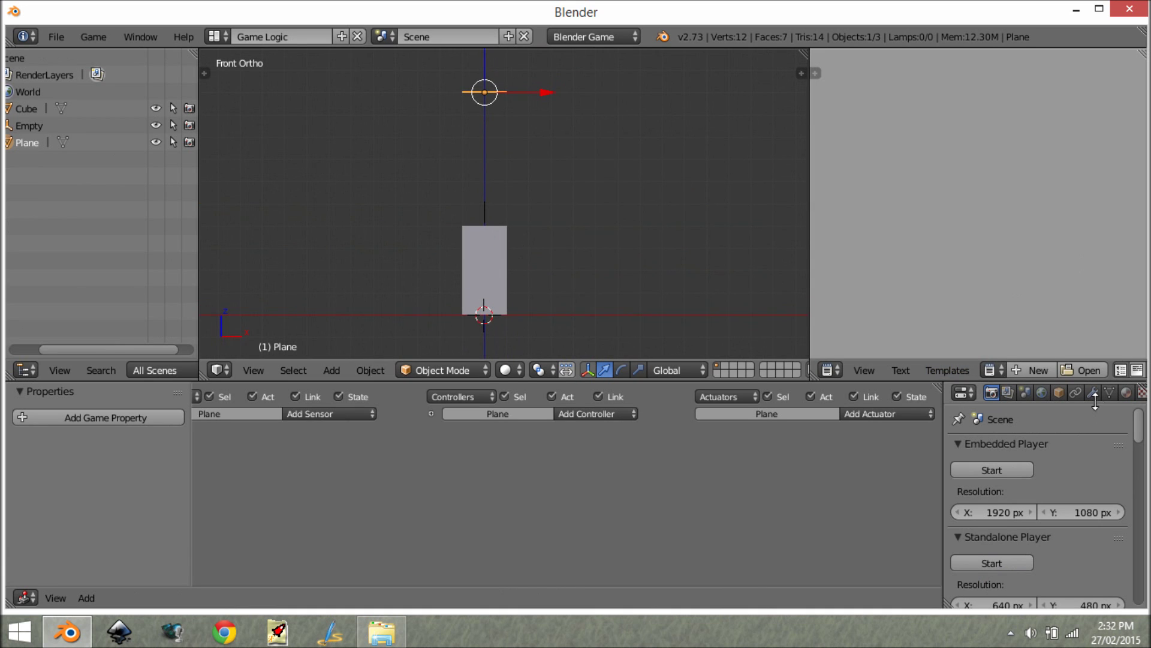
Step: Rename the plane to 'sky' in Object properties
click(1059, 393)
click(1029, 449)
text(s)
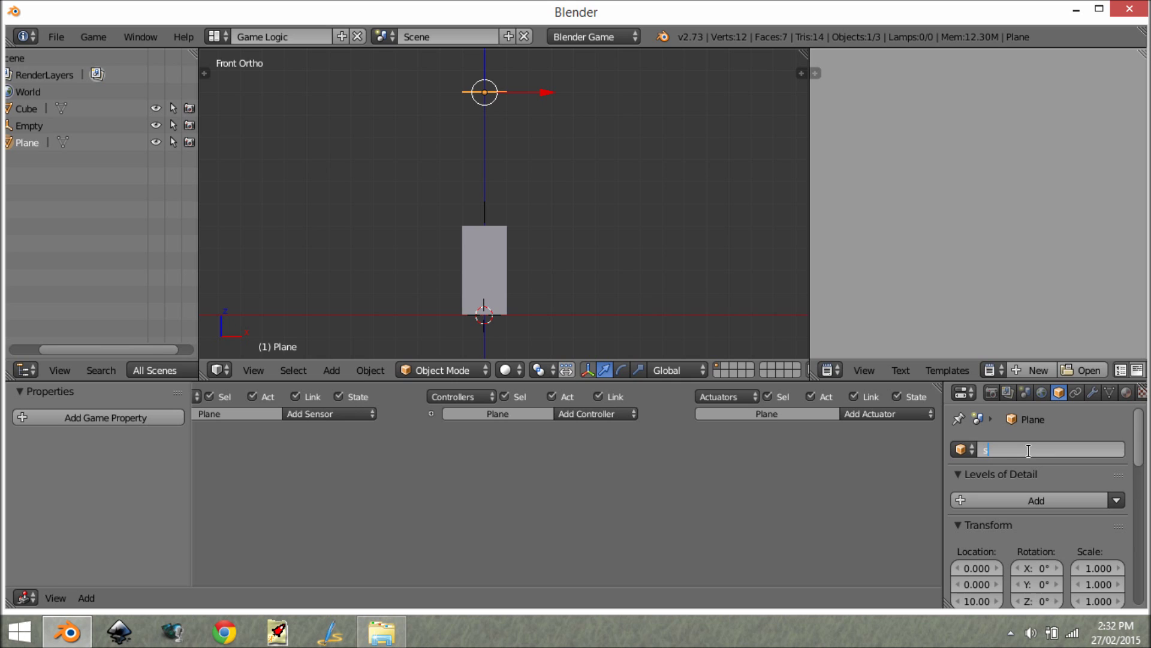
text(ky)
key(Return)
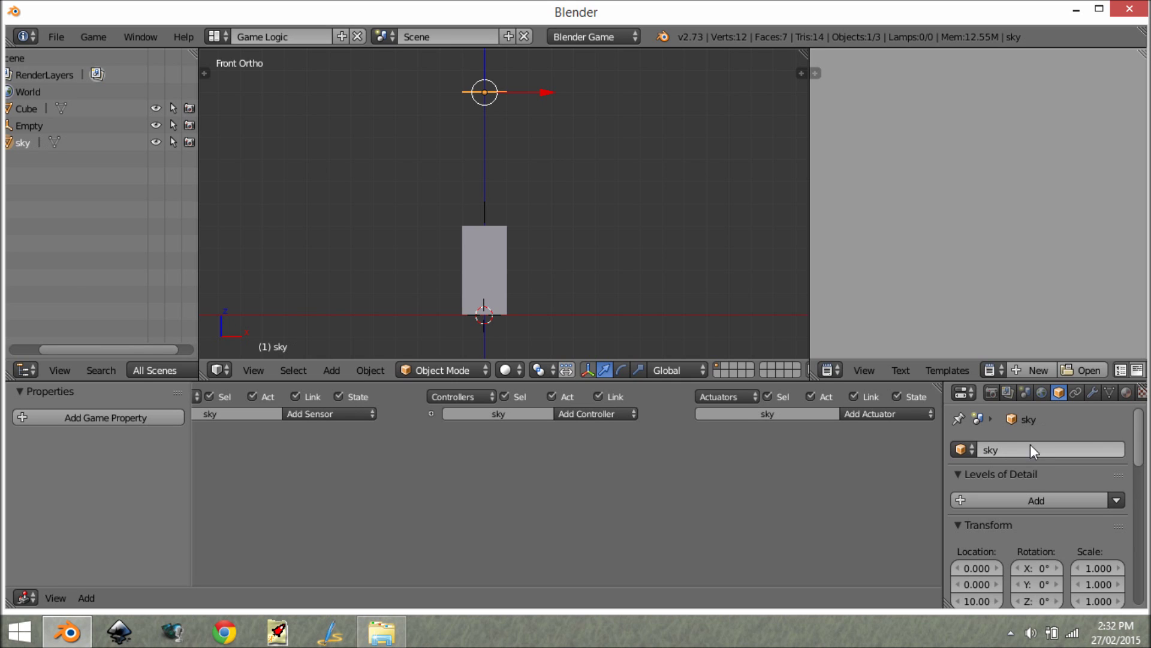
Step: Rename the arrow empty to 'ray'
right_click(488, 203)
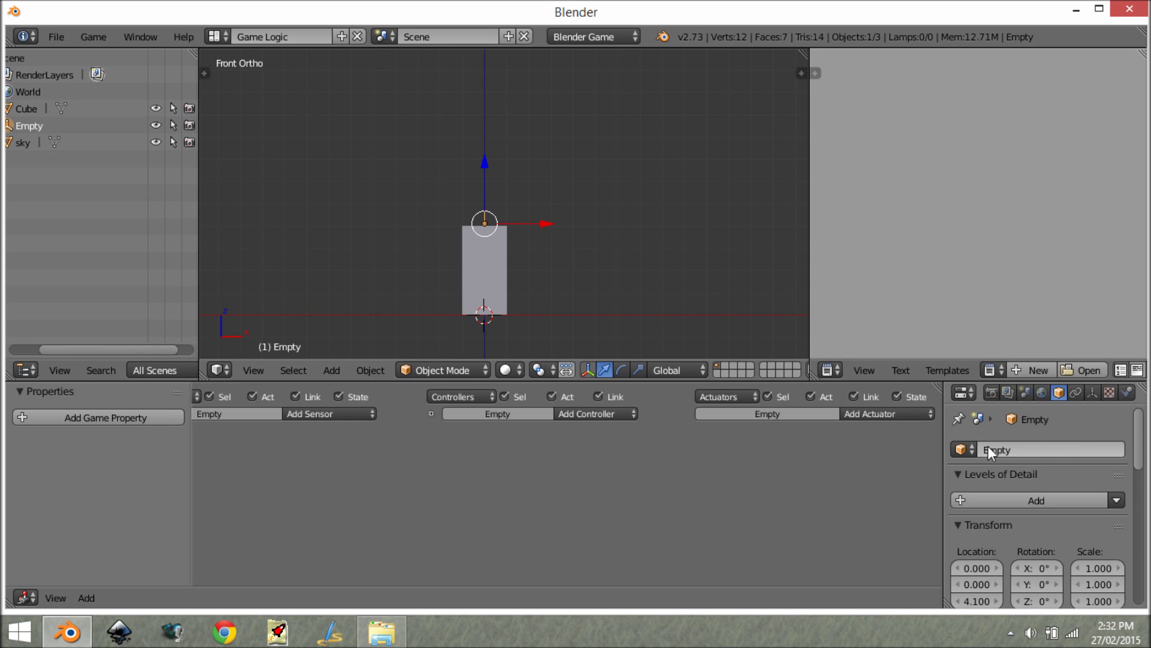
click(1007, 450)
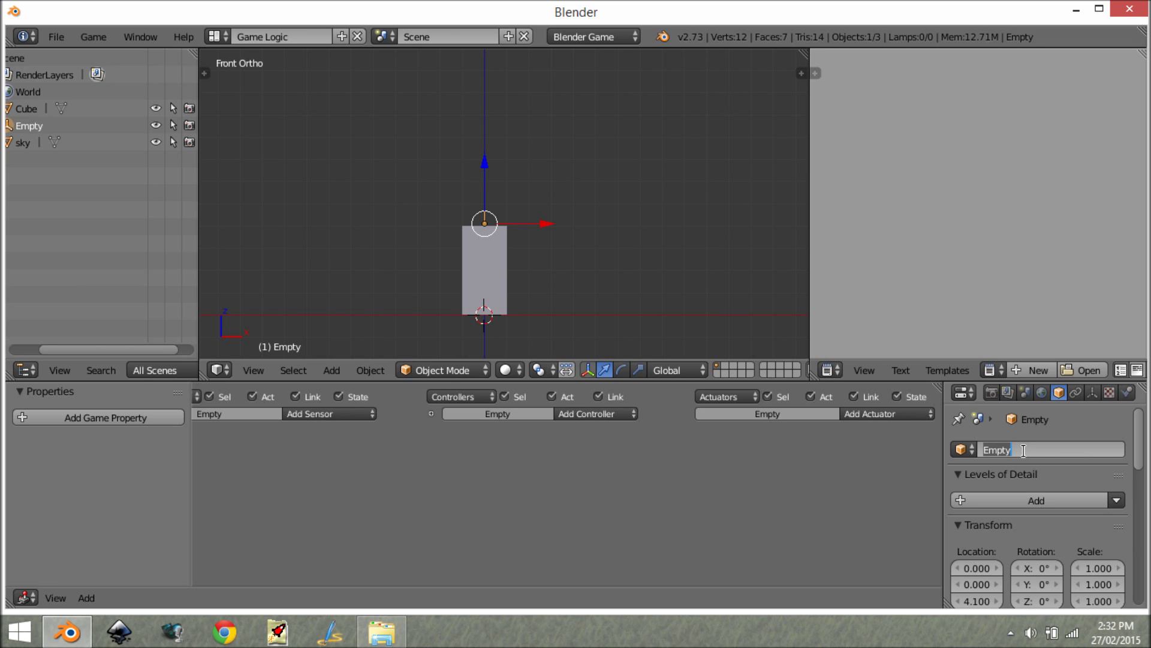
text(ray)
key(Return)
Step: Rename the cube to 'player', correcting the misspelled 'palyer'
right_click(507, 270)
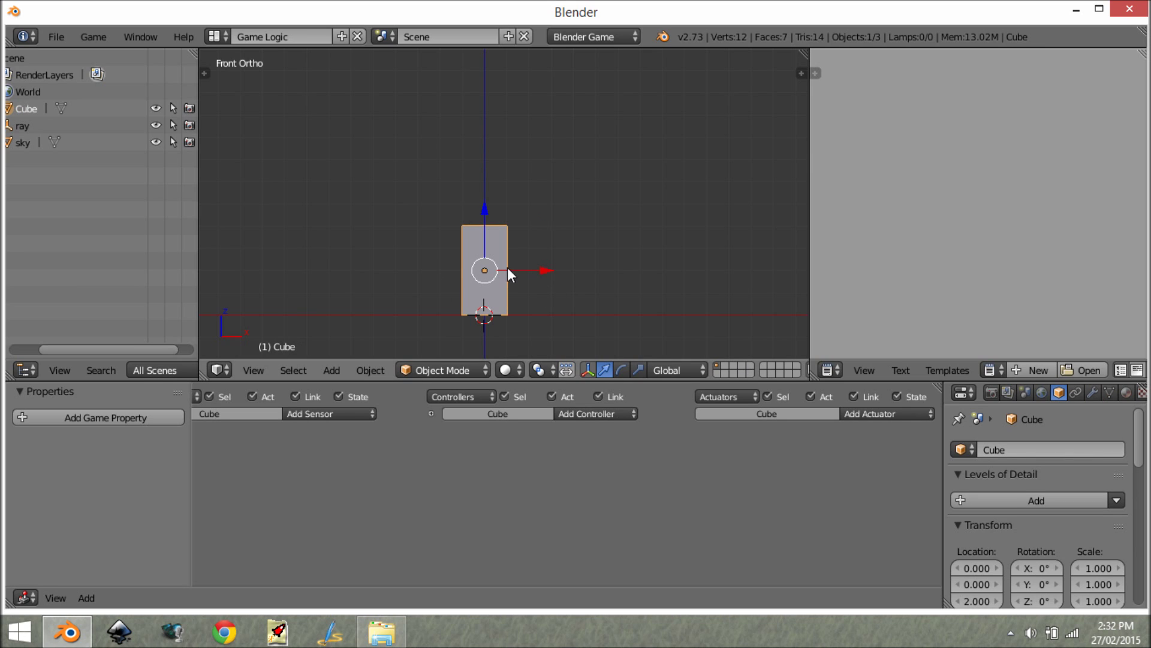
click(1018, 451)
text(pla)
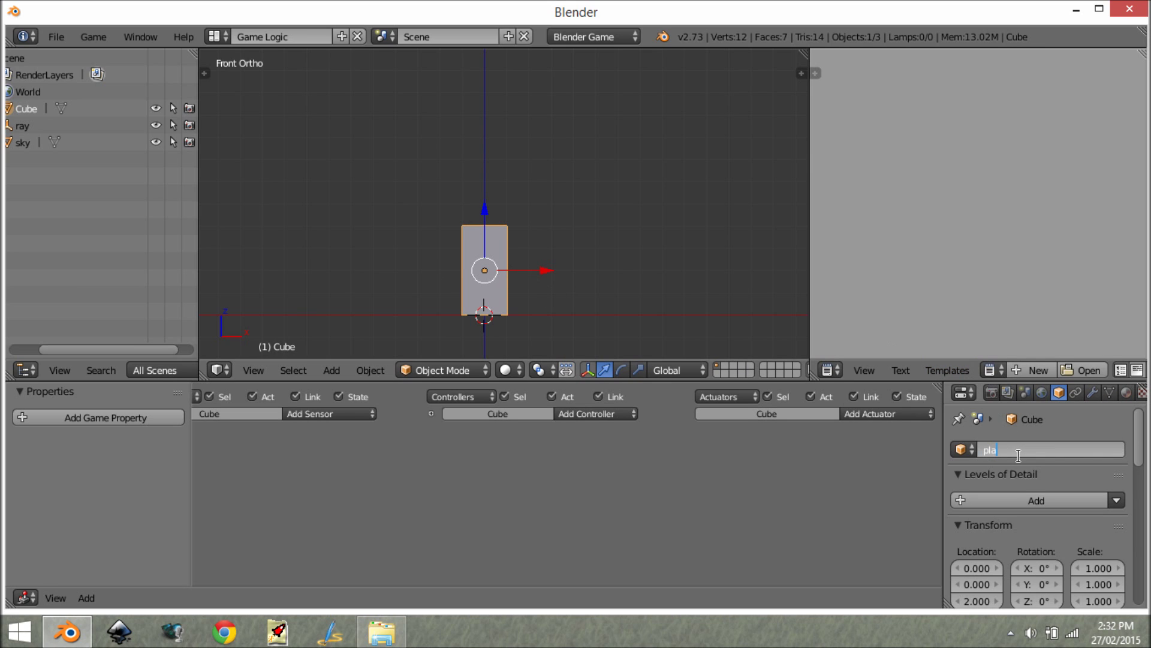
key(BackSpace)
key(BackSpace)
text(palyer)
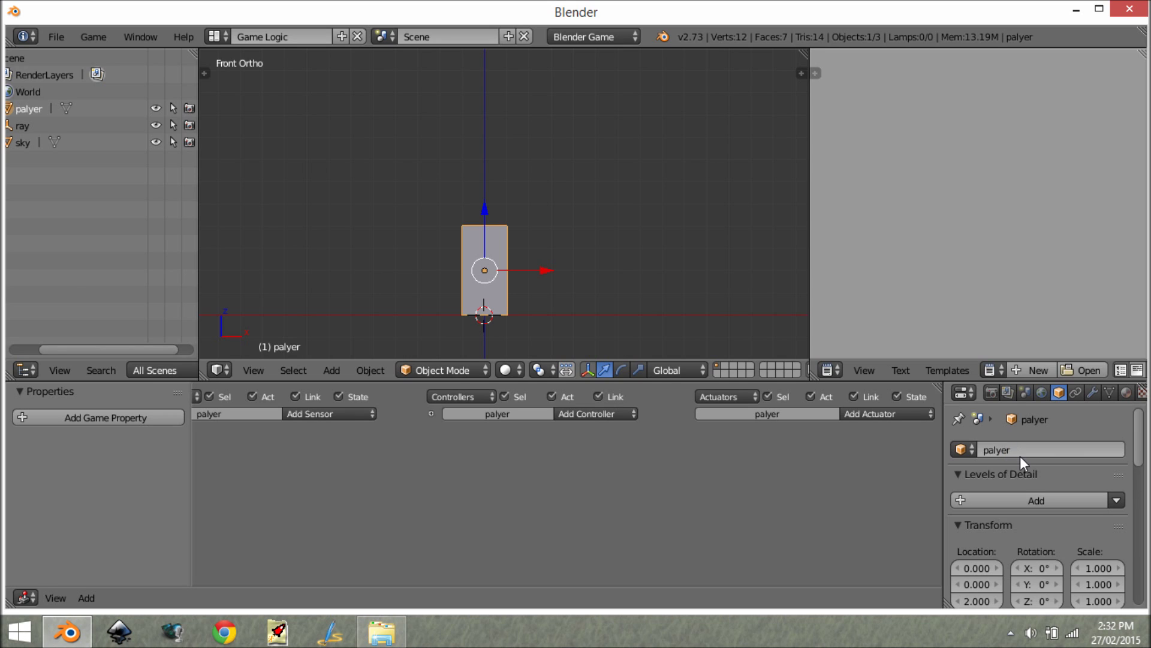
key(Return)
scroll(503, 270, up, 3)
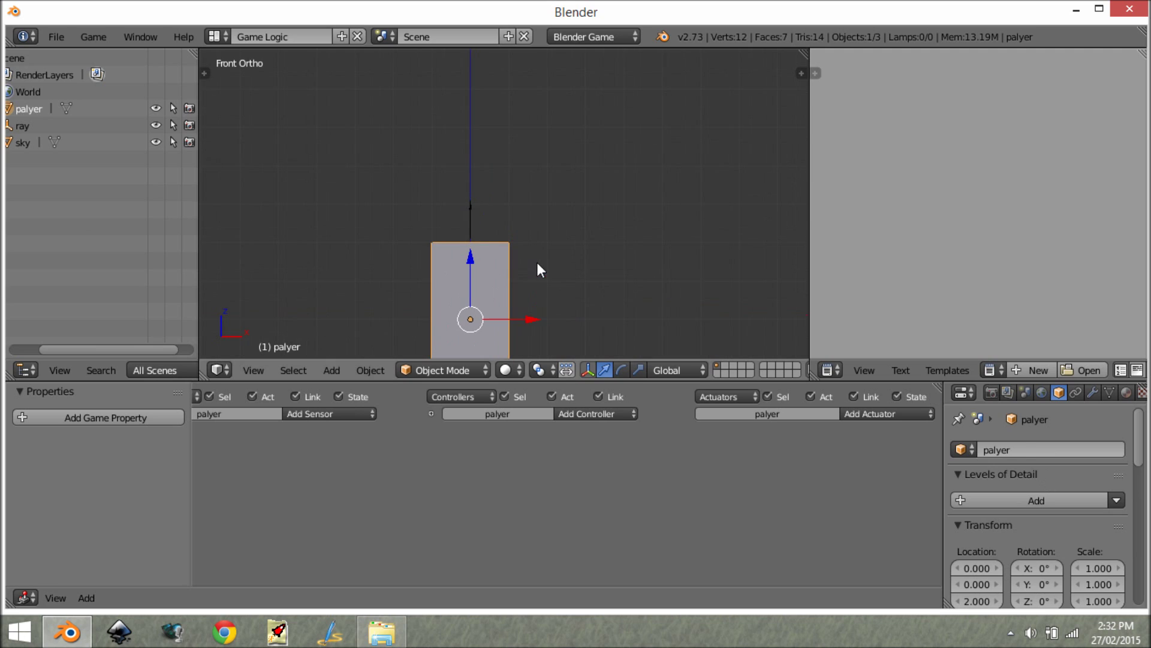
click(1012, 451)
text(play)
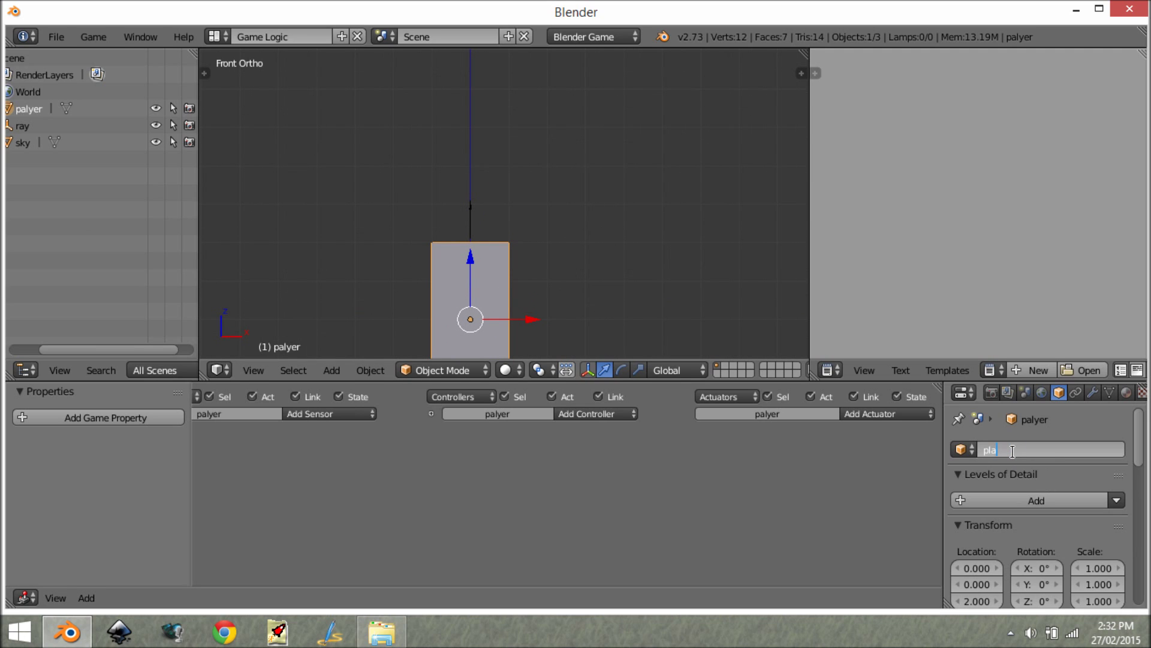
key(Return)
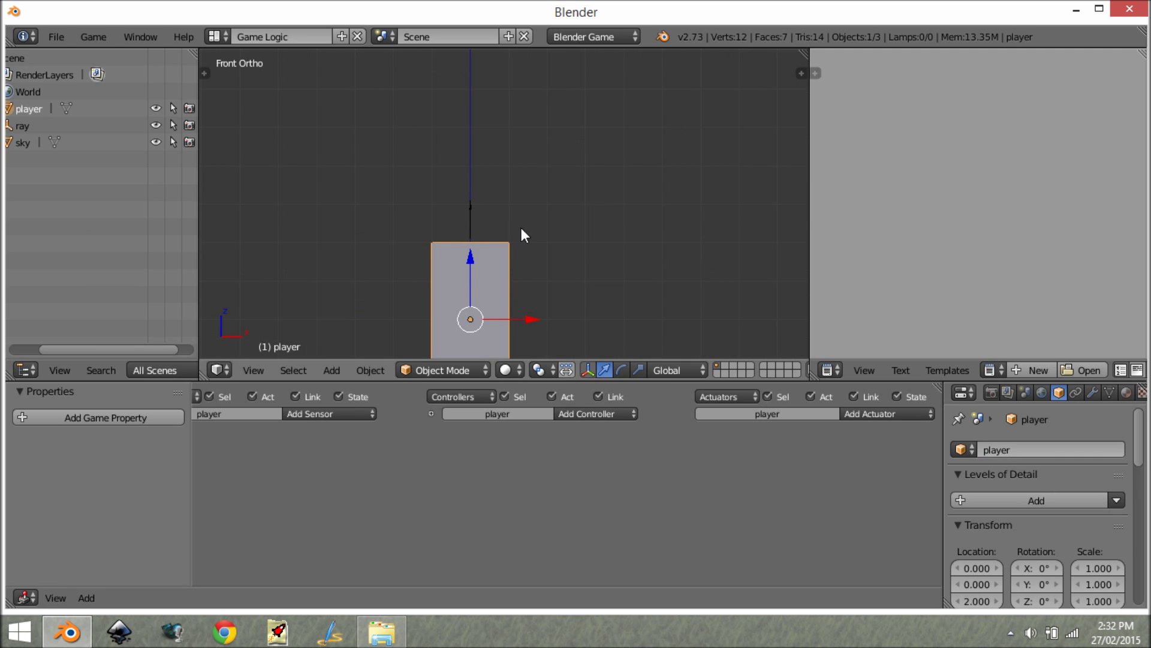
scroll(569, 145, down, 3)
mouse_move(493, 235)
shift+middle_down()
mouse_move(569, 145)
mouse_move(538, 185)
mouse_move(541, 149)
shift+middle_up()
Step: In wireframe view, give the ray empty a Ray sensor aimed along the +Z axis
key(z)
scroll(537, 162, up, 1)
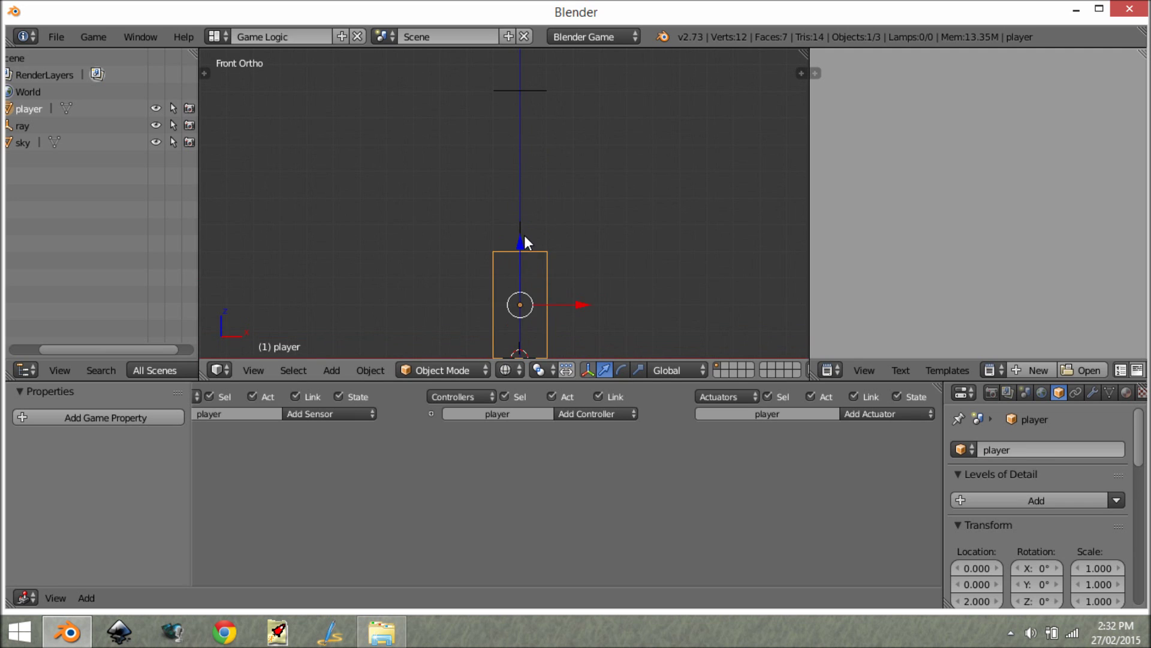
right_click(524, 236)
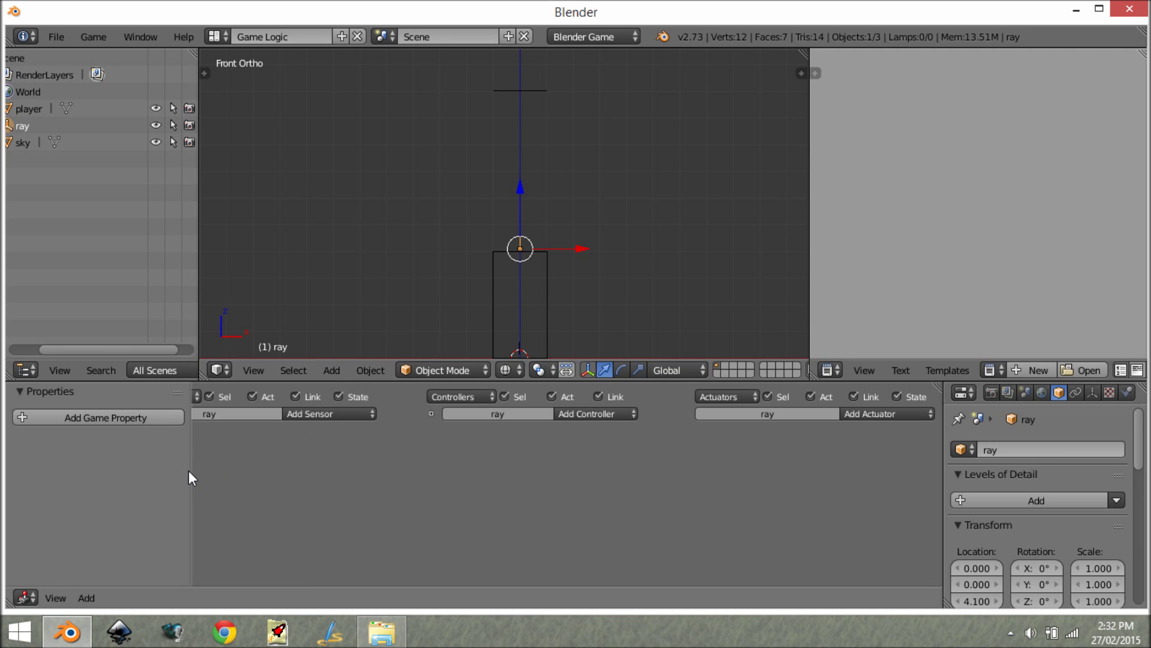
drag(191, 474, 26, 452)
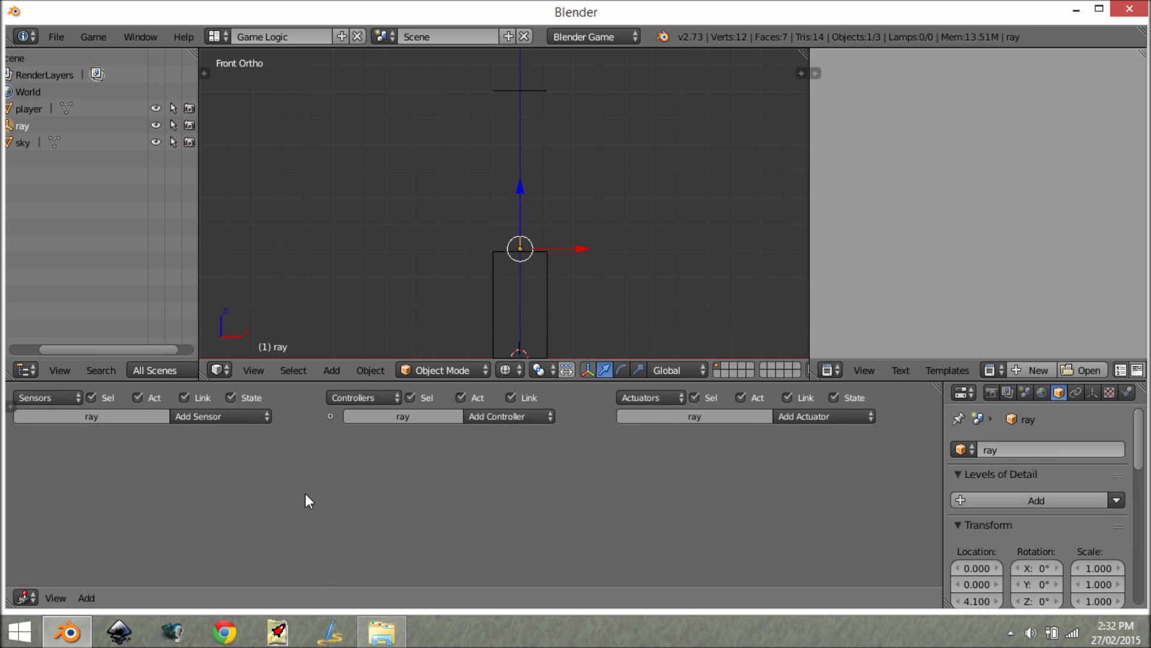
click(229, 420)
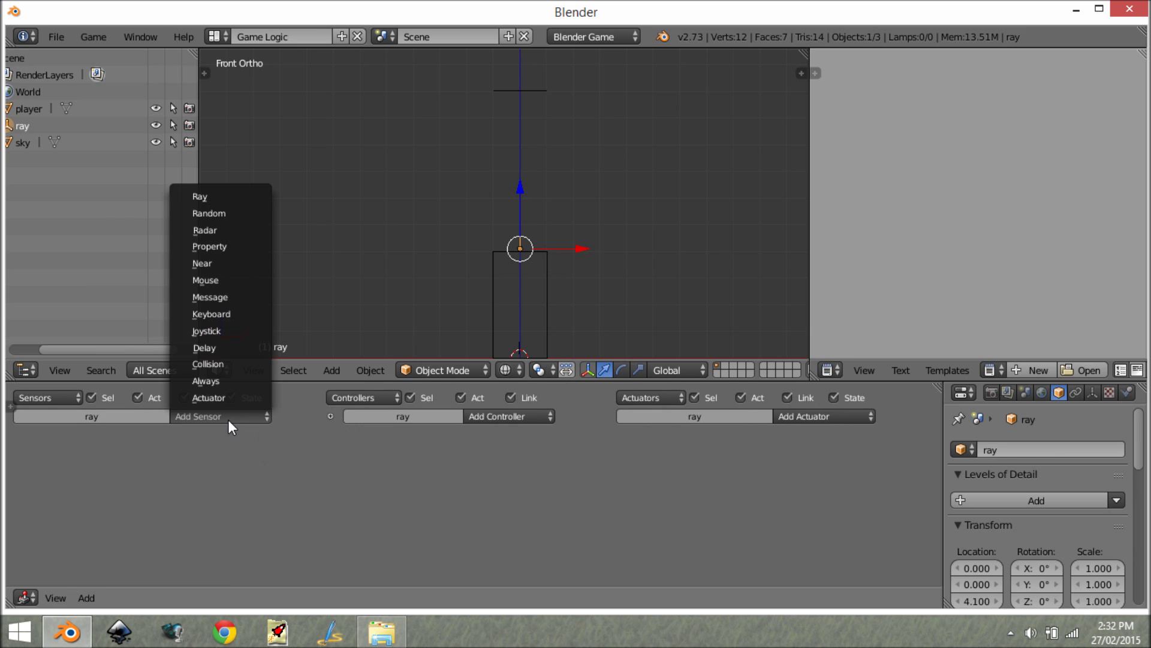
click(228, 196)
click(58, 521)
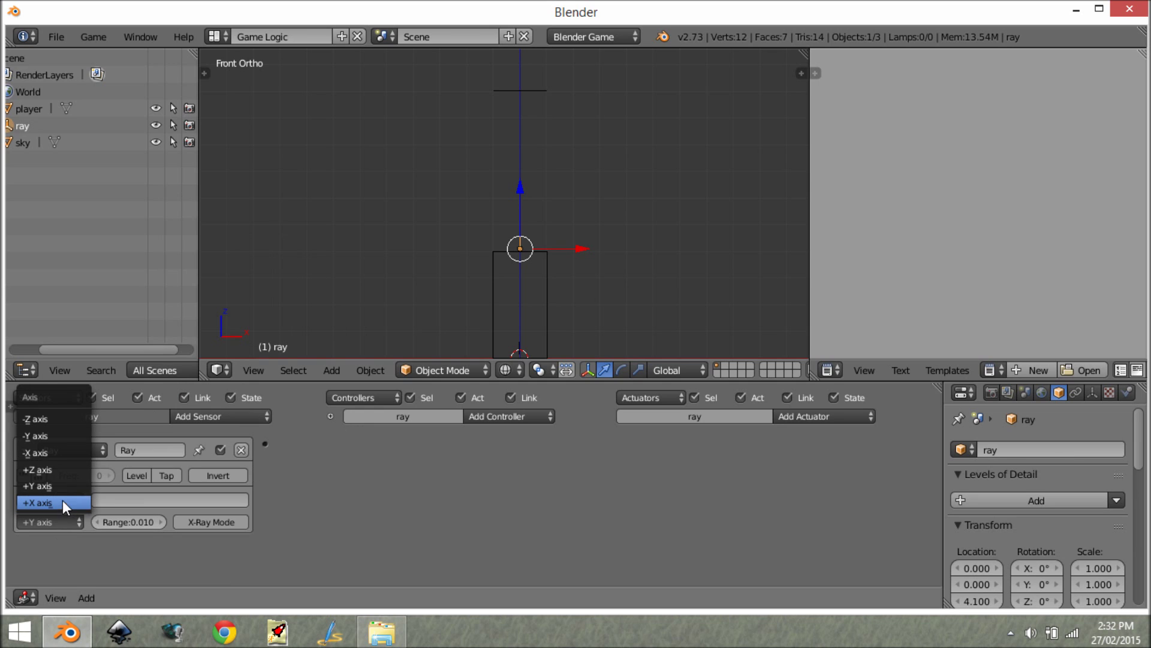
click(66, 466)
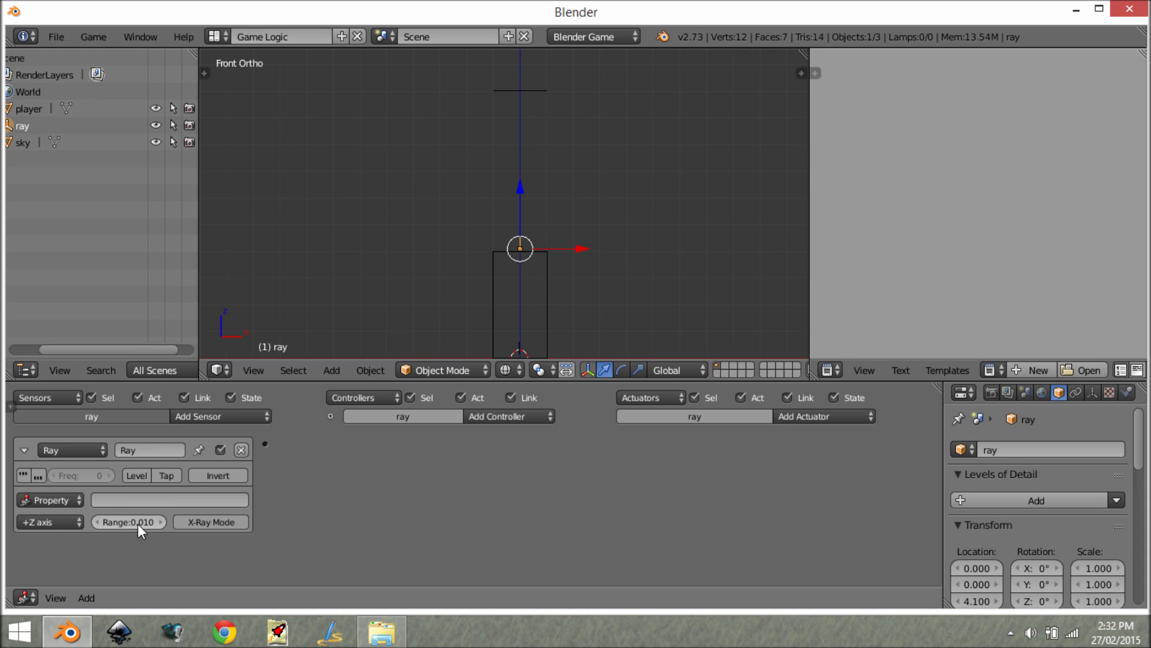
Step: Set the Ray sensor's range to 6 and its detected property to 'sky'
click(138, 524)
key(Return)
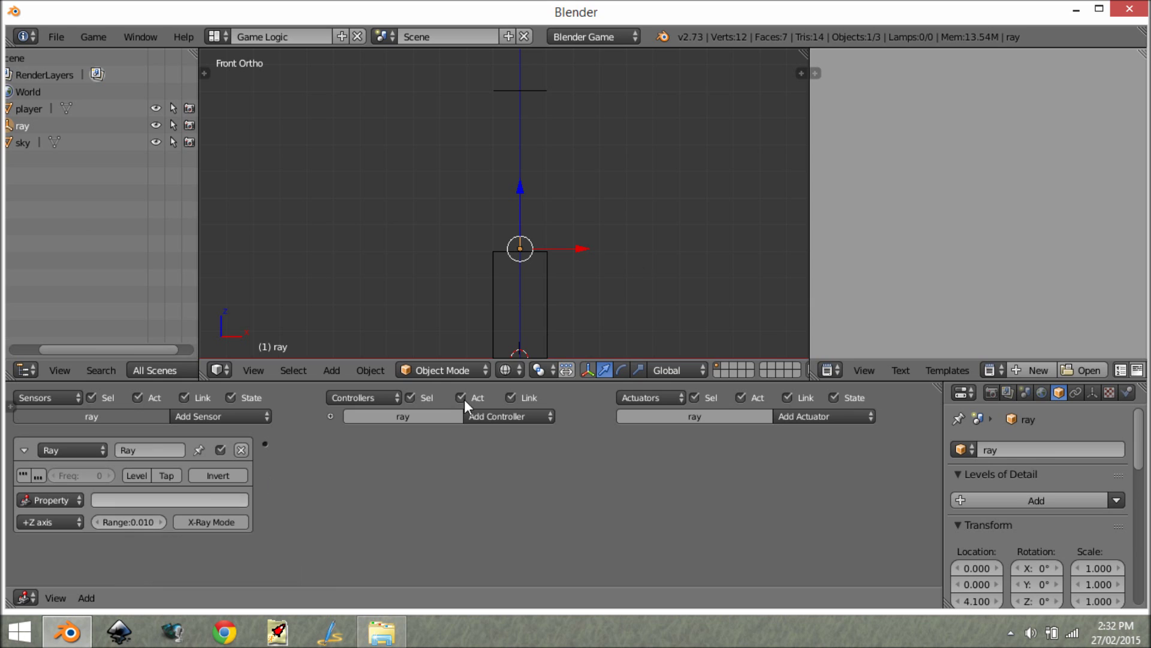
scroll(534, 240, up, 1)
shift+middle_drag(524, 198, 498, 269)
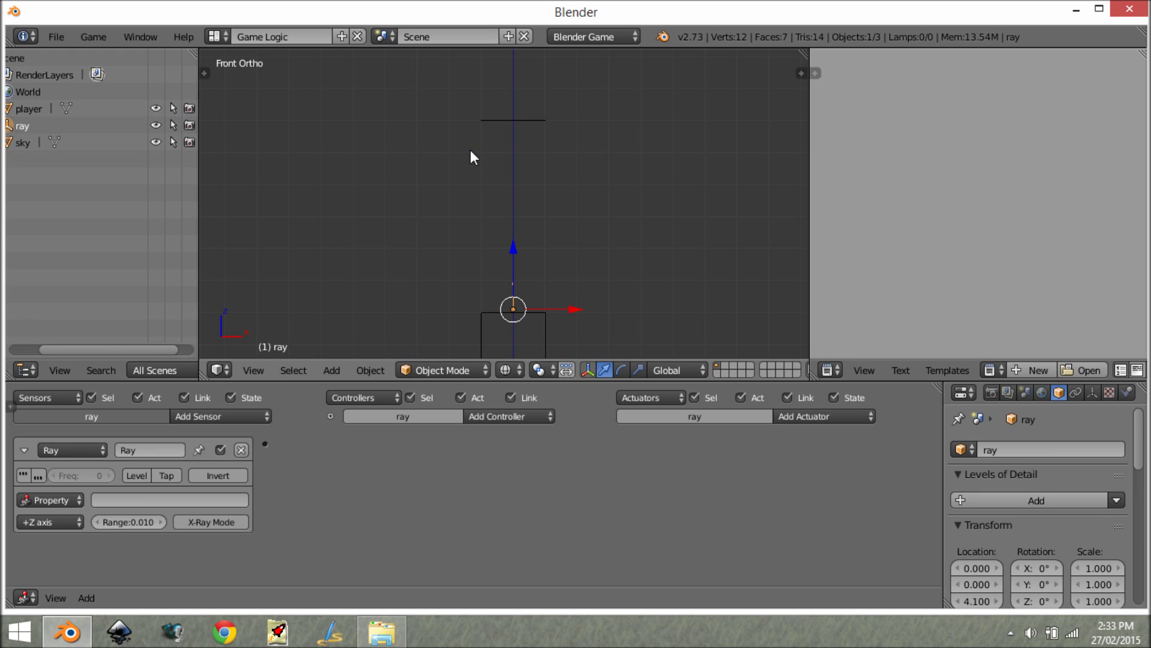
click(137, 521)
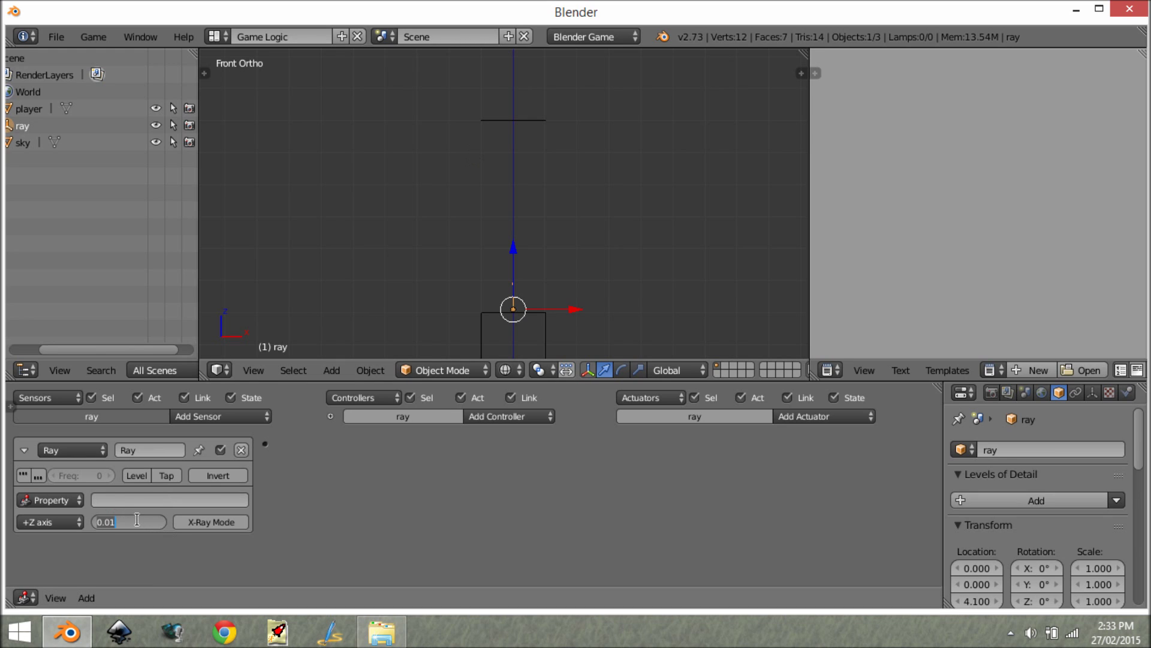
text(6)
key(Return)
click(172, 496)
text(sky)
key(Return)
Step: Add a Property actuator set to Level mode
click(819, 423)
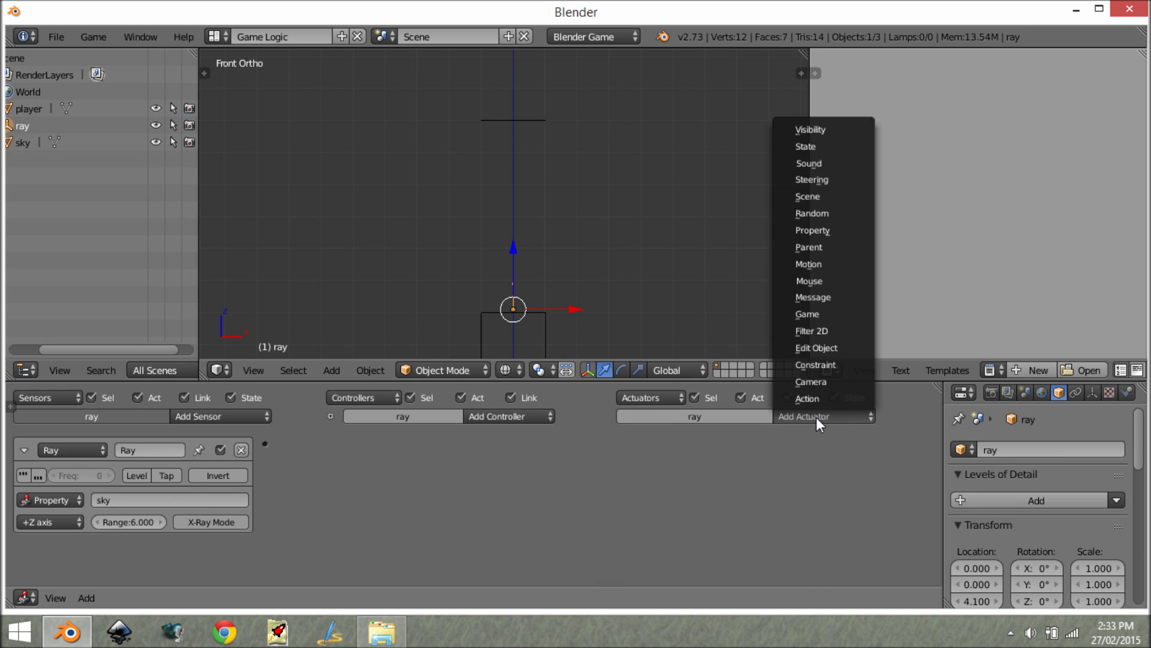
click(822, 230)
click(766, 472)
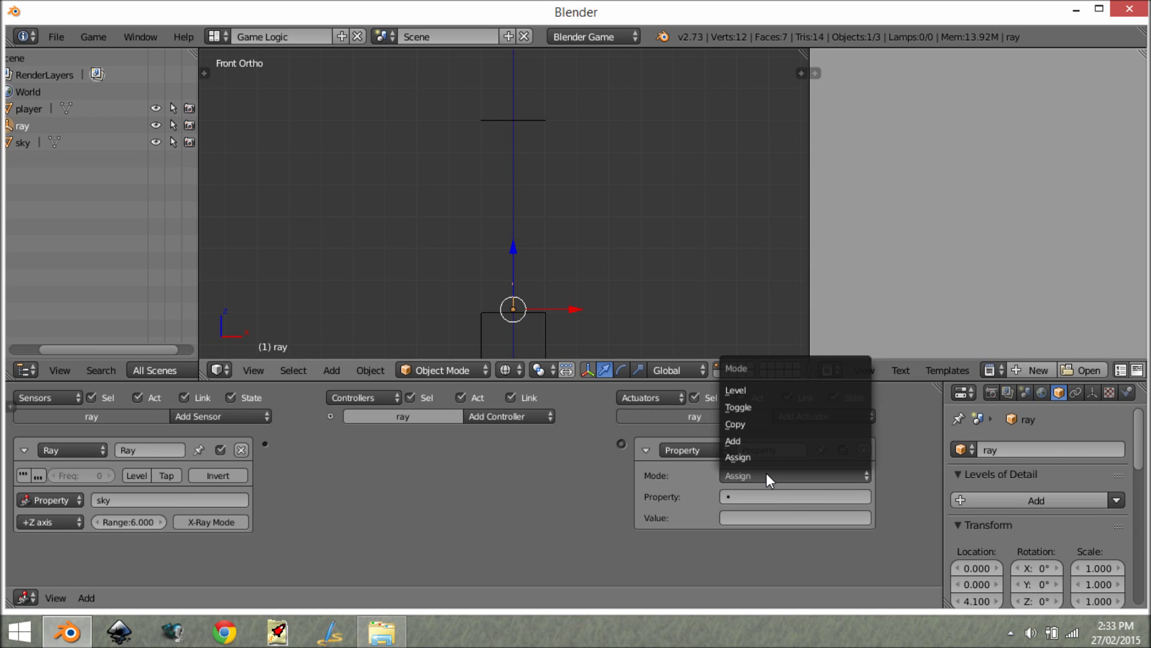
click(780, 391)
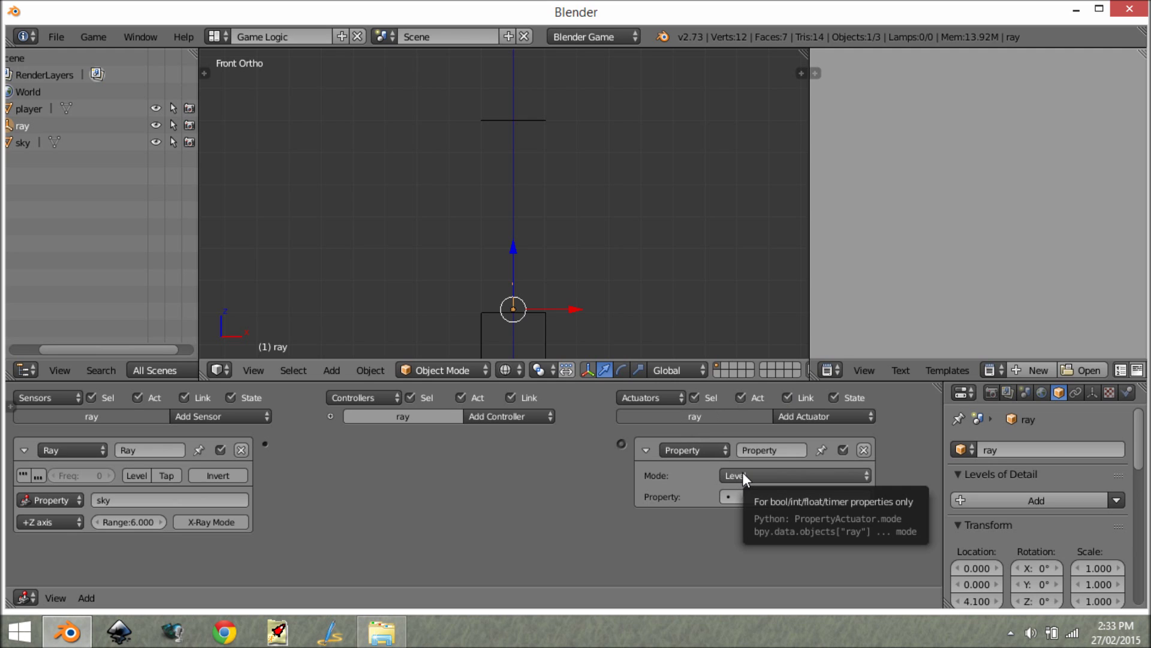
Step: Link the Ray sensor through an And controller to the Property actuator
mouse_move(271, 441)
mouse_down()
mouse_move(542, 444)
mouse_move(262, 449)
mouse_up()
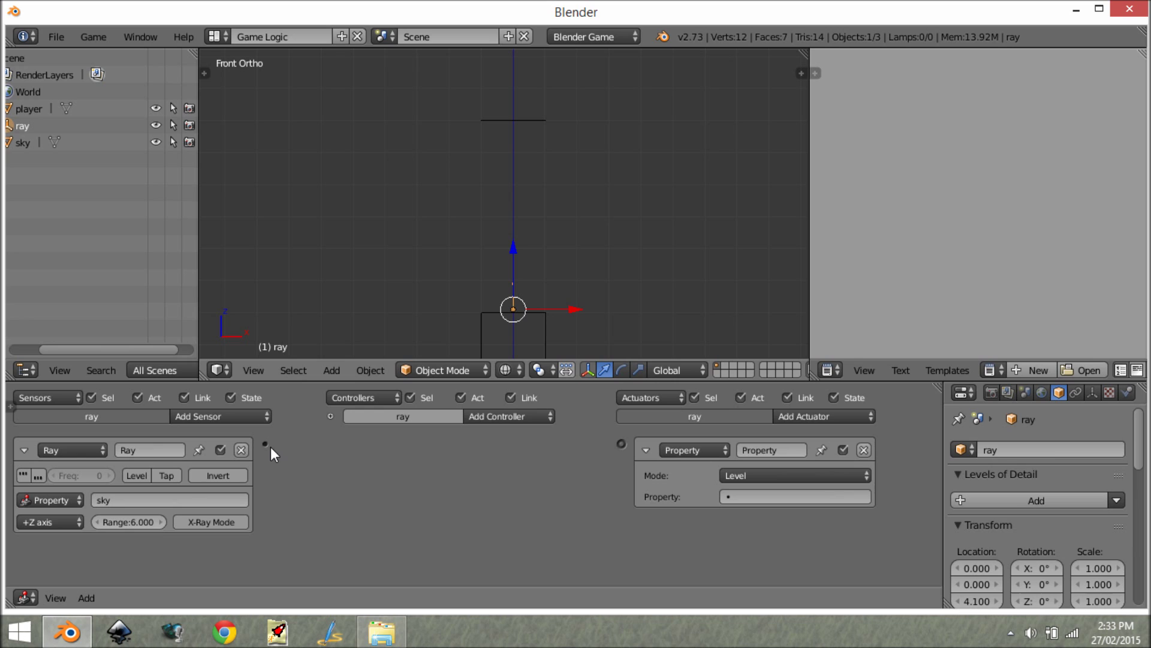
drag(265, 443, 622, 445)
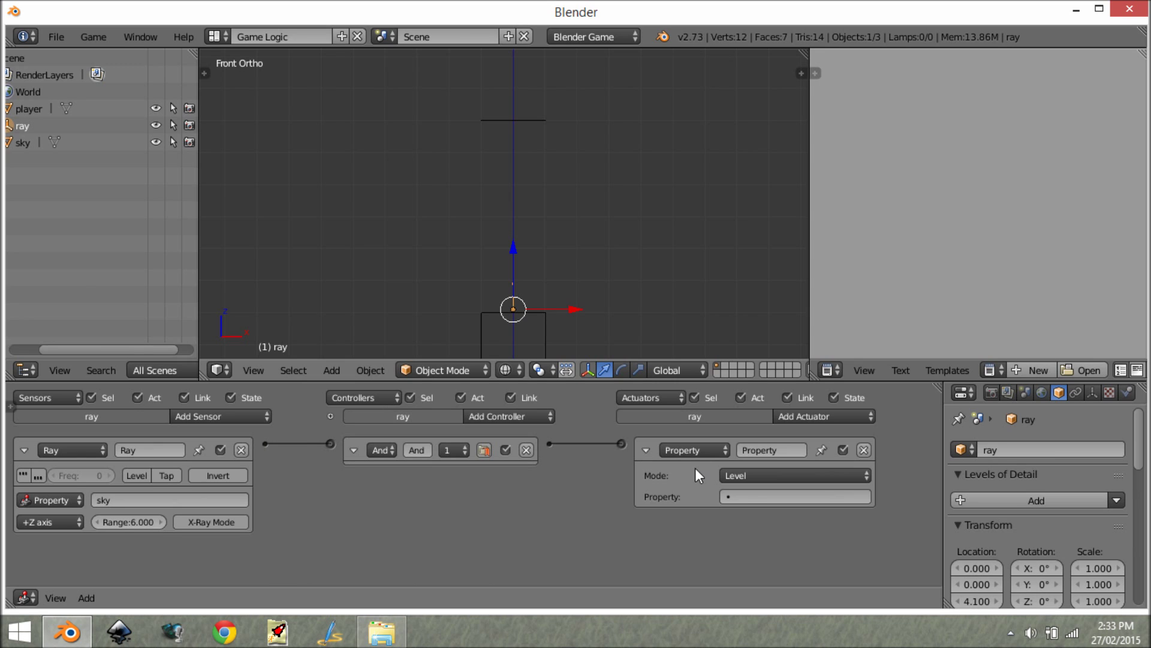
click(750, 495)
click(353, 450)
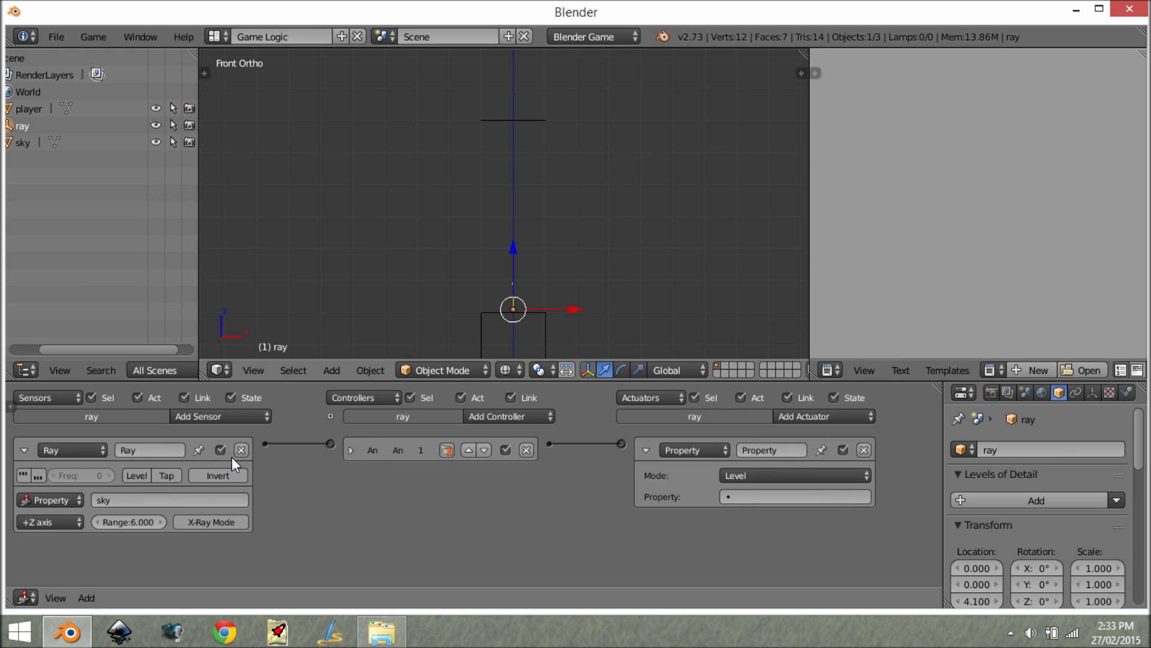
click(18, 415)
click(102, 420)
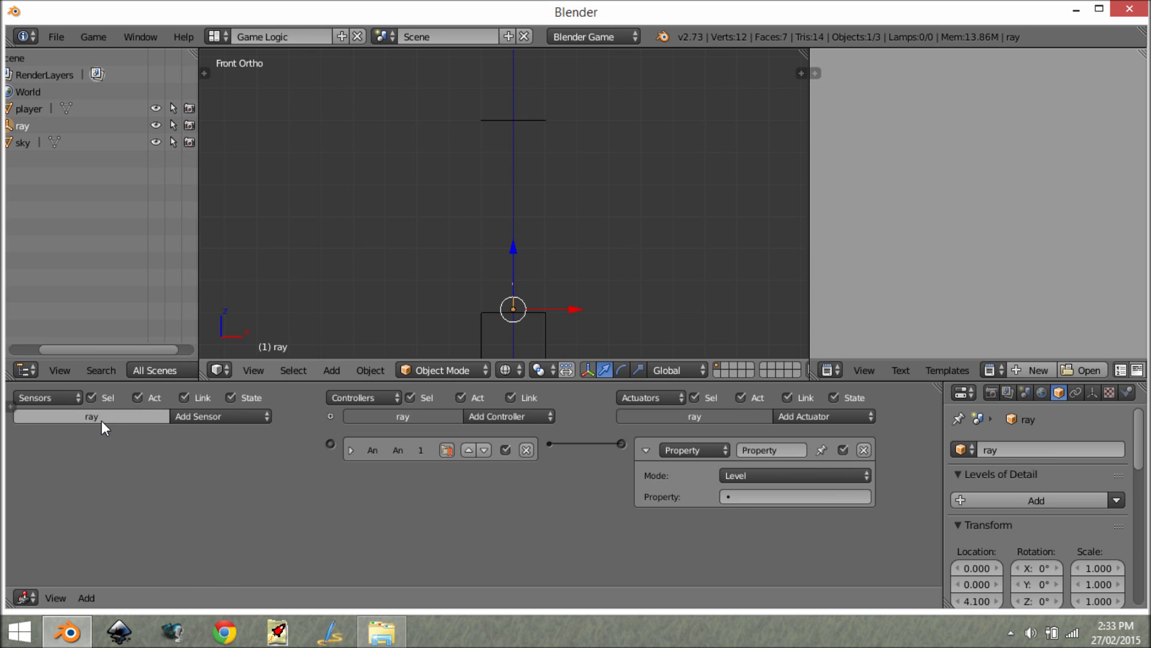
Step: Add a Boolean game property named 'sky tester' to the ray object
click(15, 408)
click(98, 416)
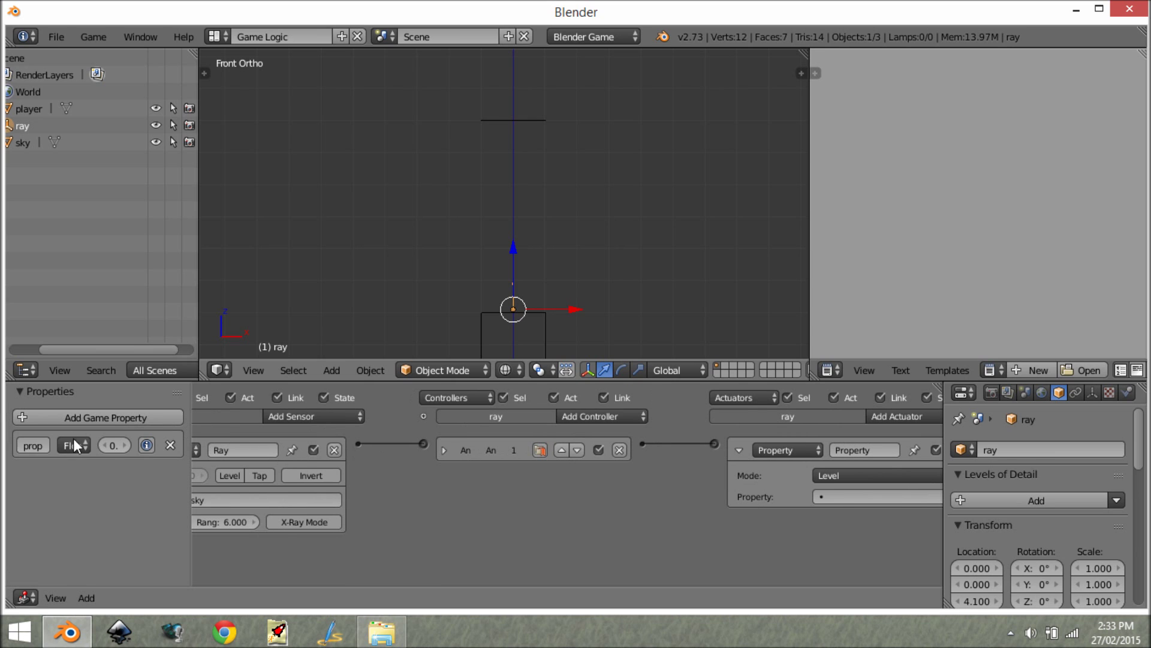
click(33, 445)
text(skyteste)
click(76, 447)
click(93, 426)
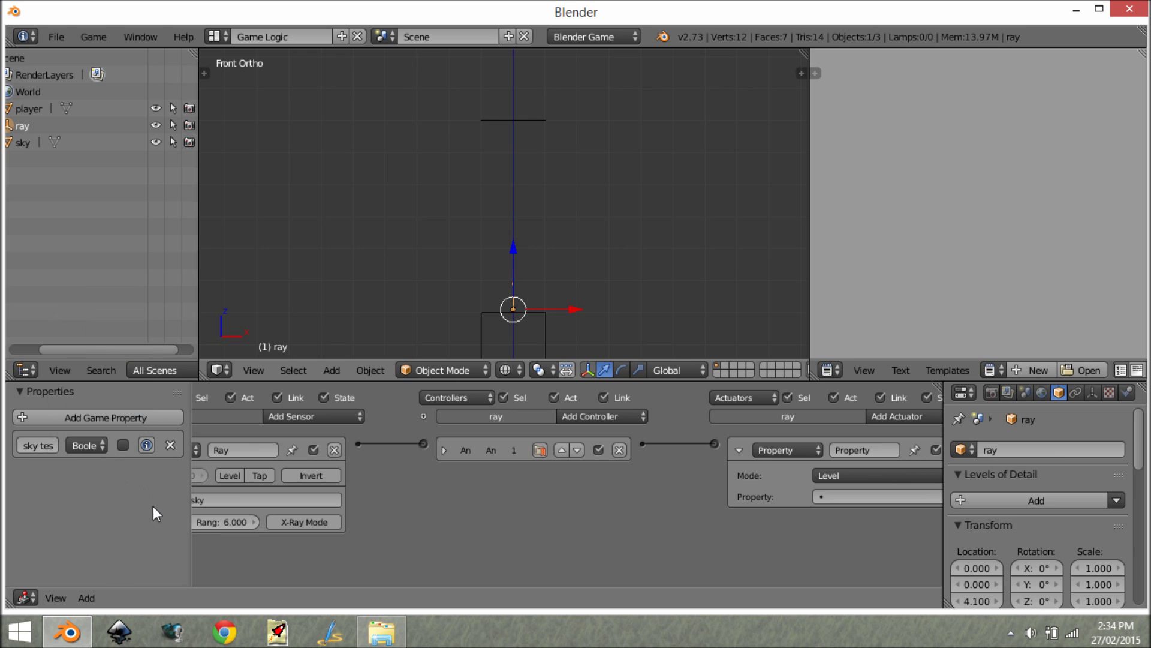
drag(192, 529, 90, 528)
Step: Make the Property actuator target 'sky tester', then test-run the game
click(731, 496)
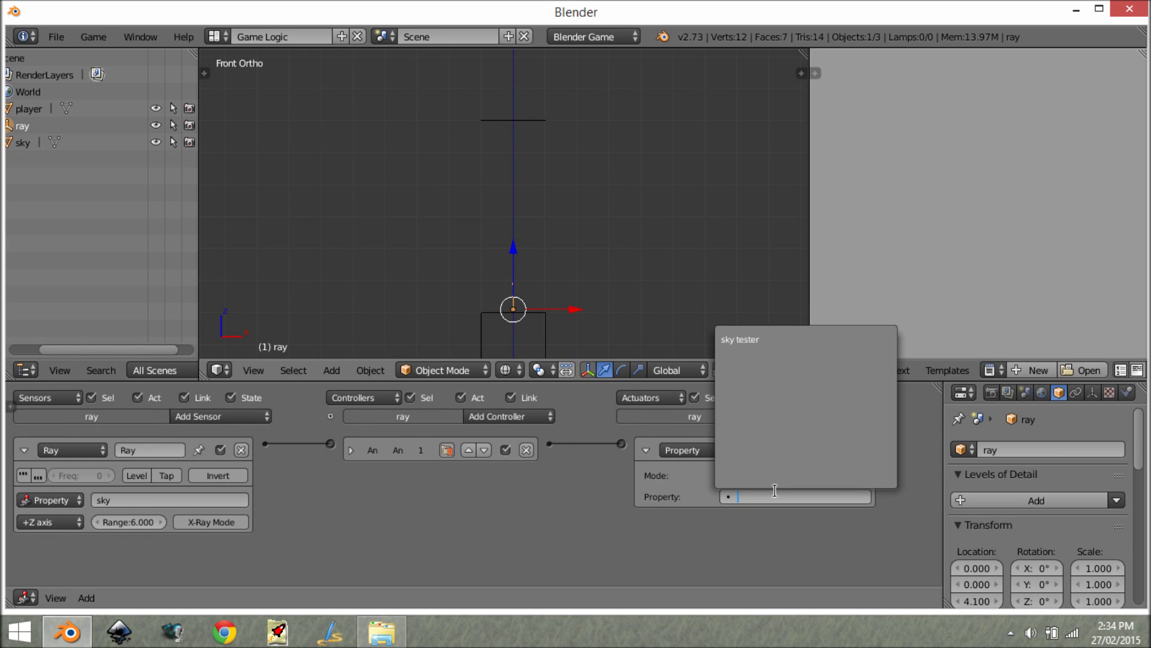
click(810, 340)
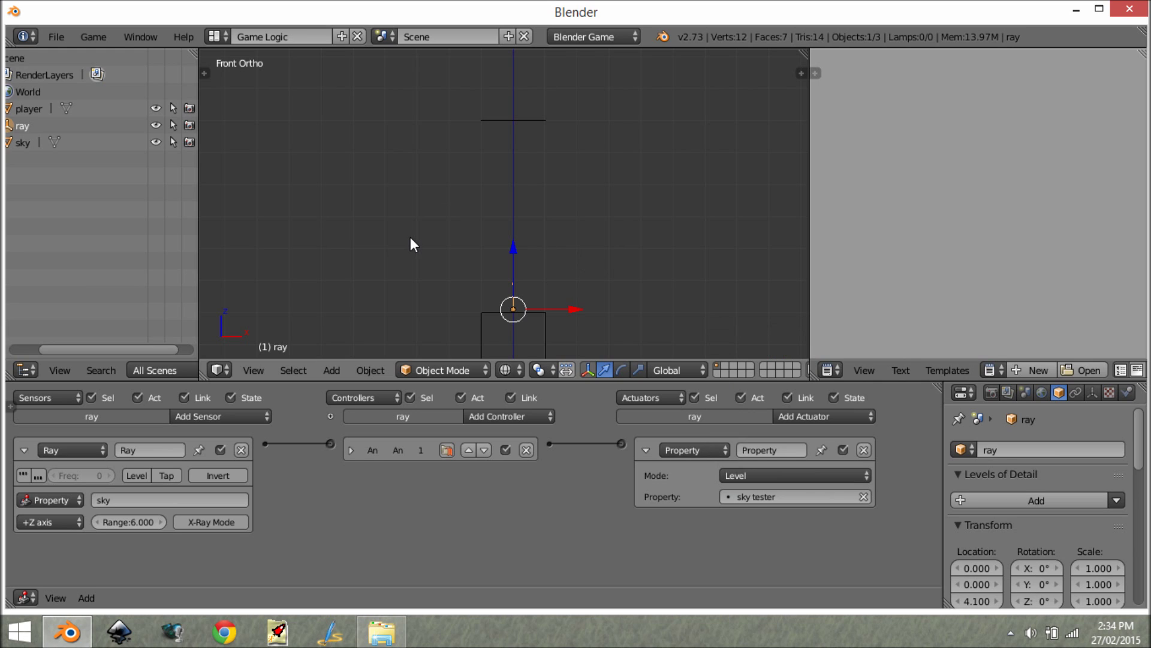
key(p)
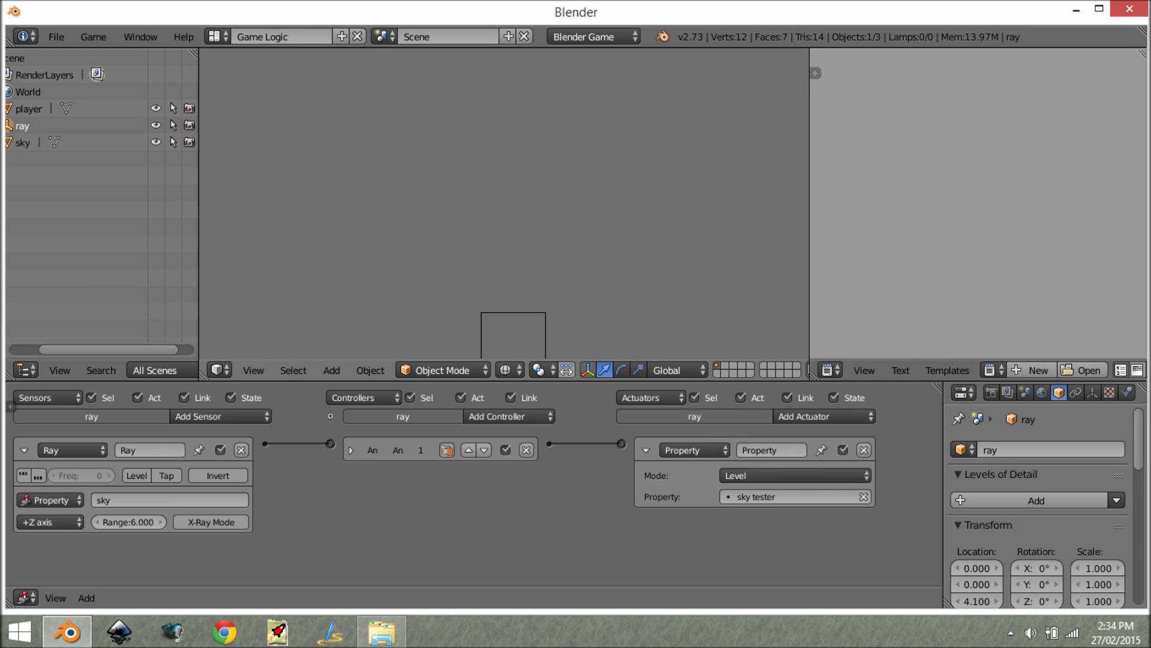
key(Escape)
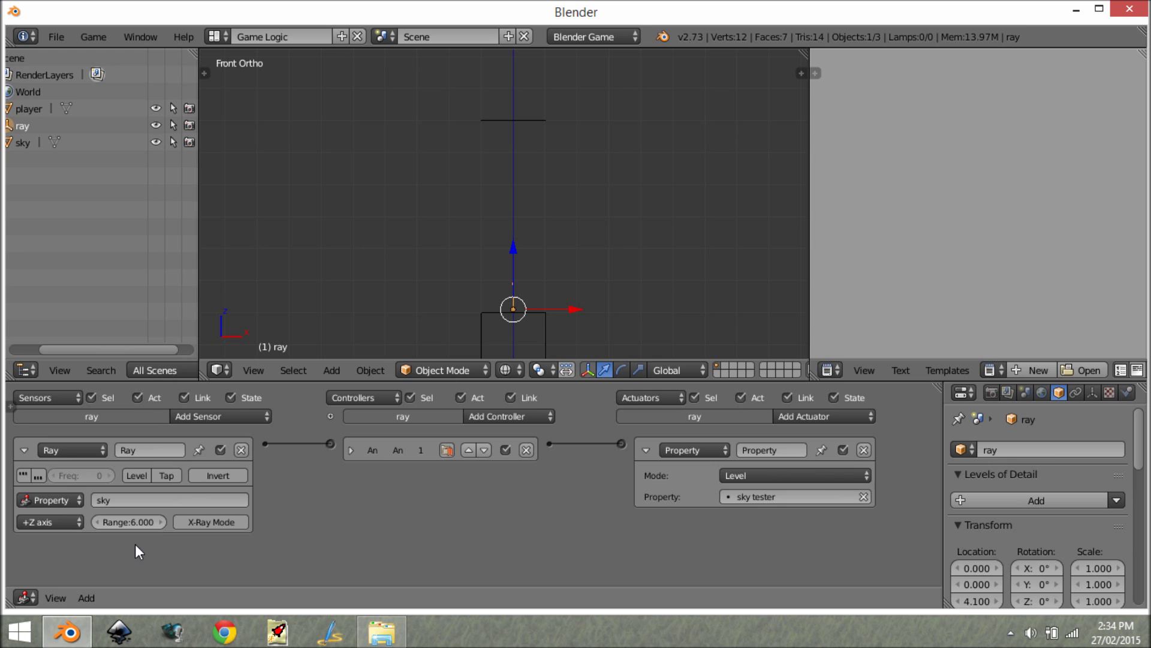
Step: Turn on Game > Show Debug Properties and run the game to see ray: 'sky tester' = FALSE
key(n)
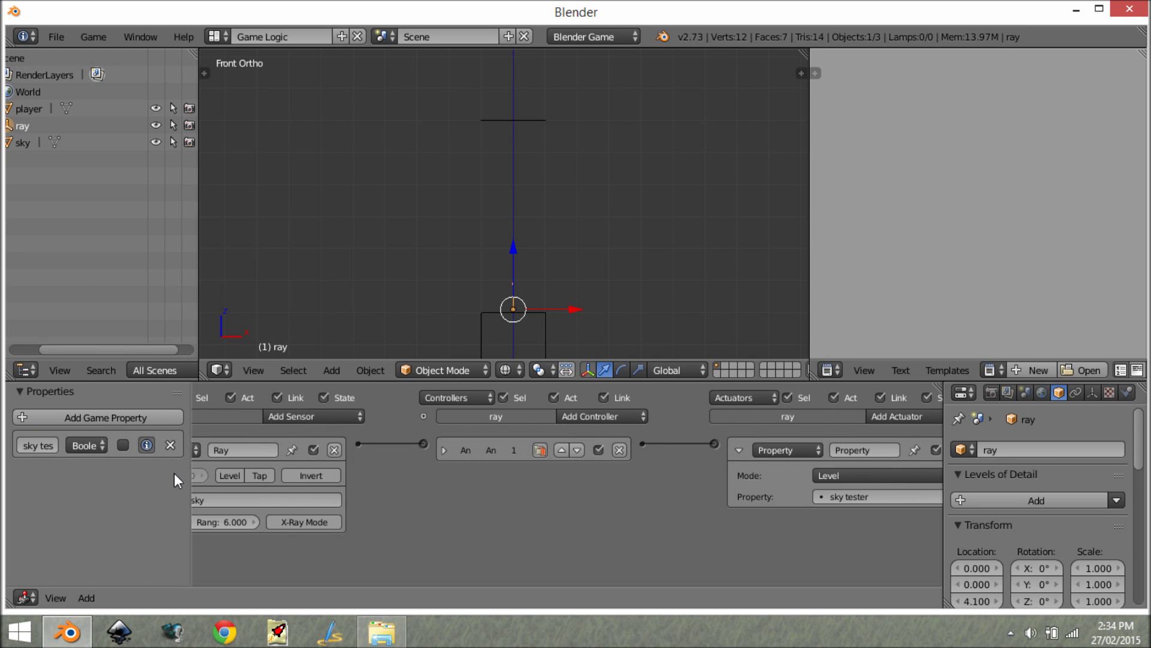
key(n)
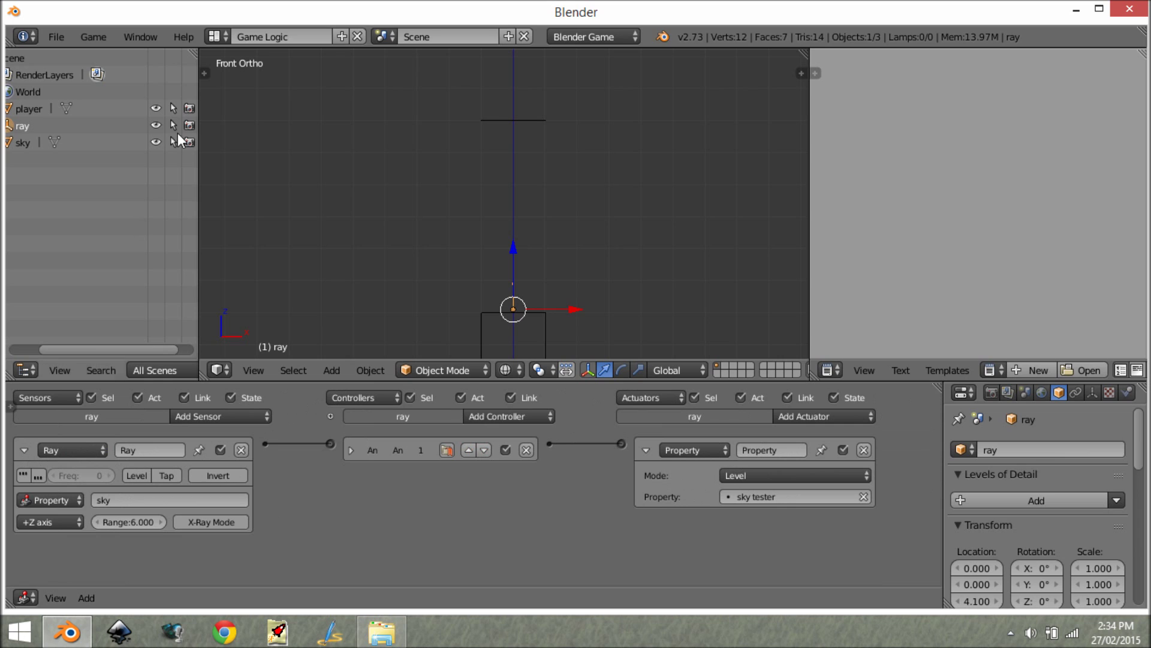
click(92, 36)
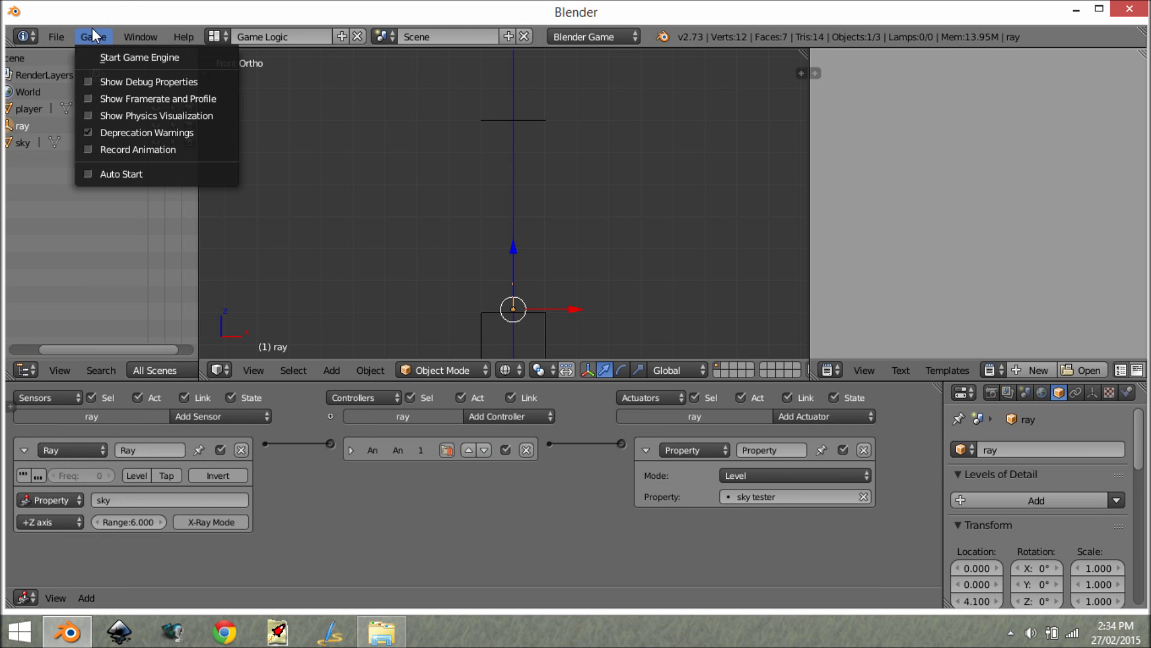
click(94, 81)
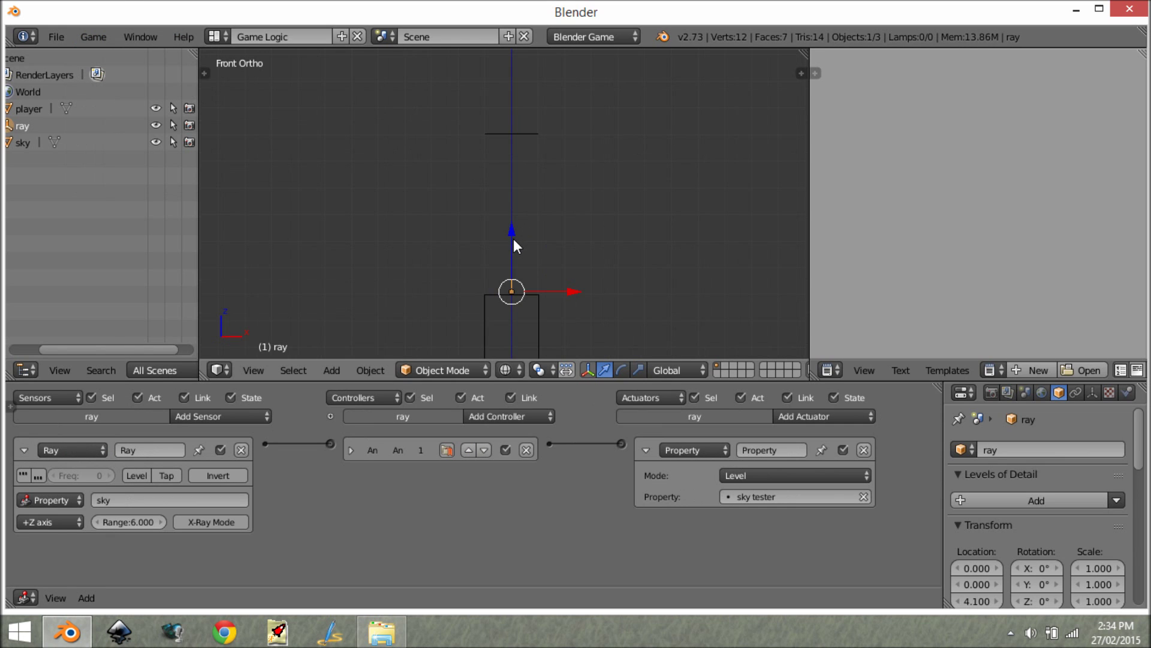
key(p)
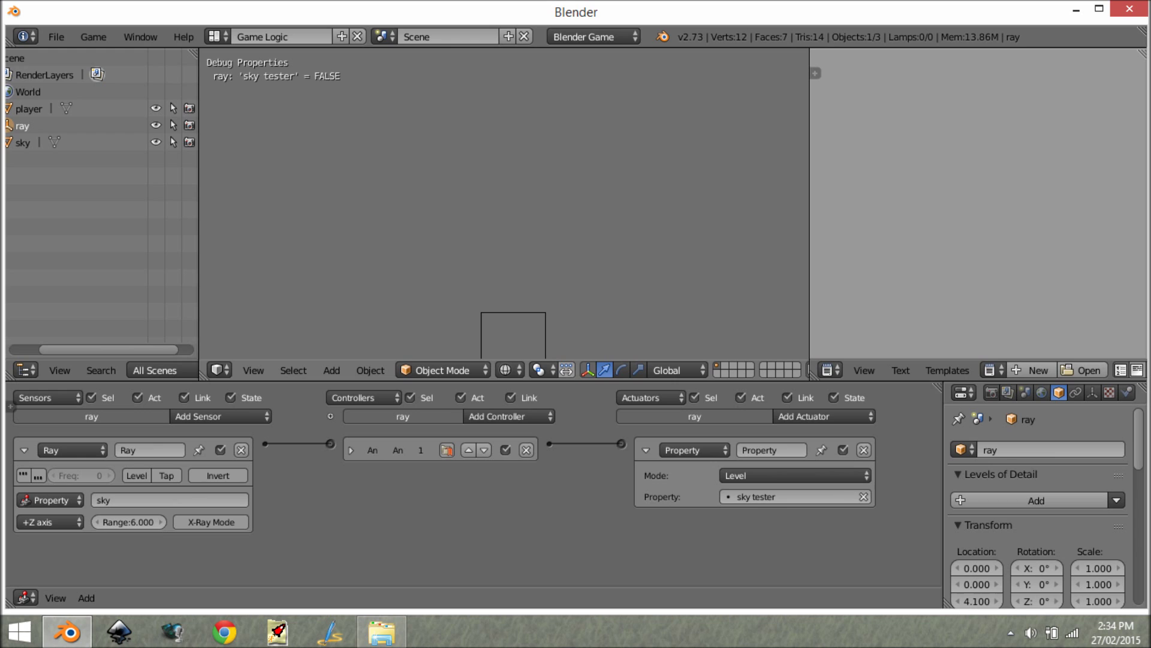
Step: Stop the game, select the sky plane, and show its game properties and physics settings
key(Escape)
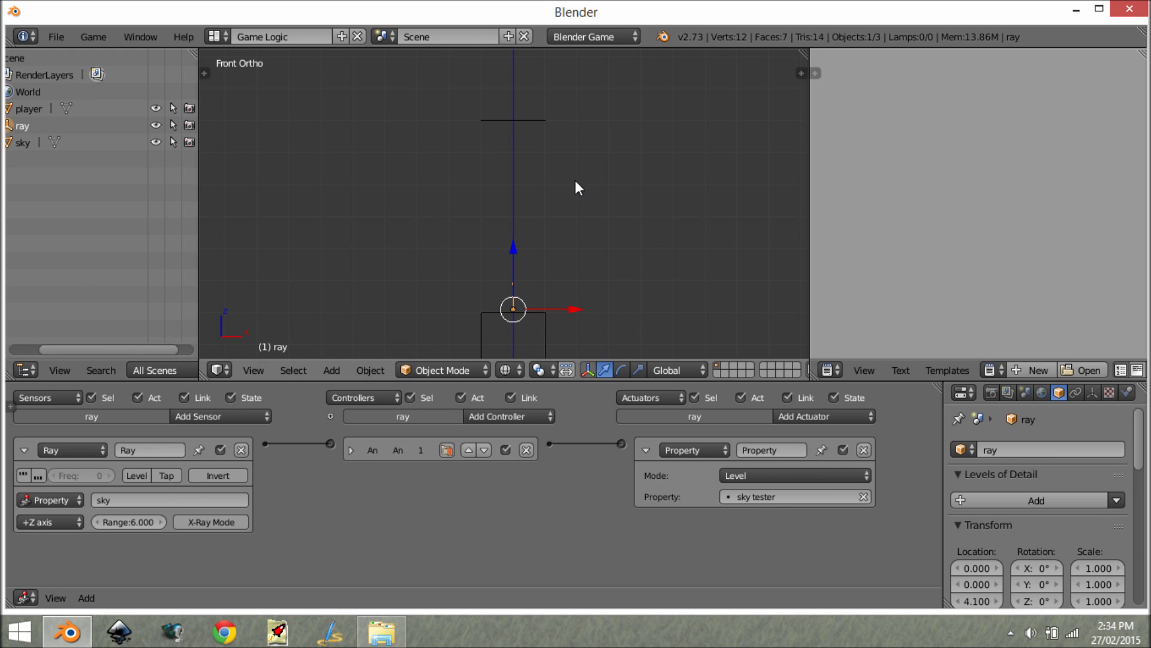
right_click(532, 128)
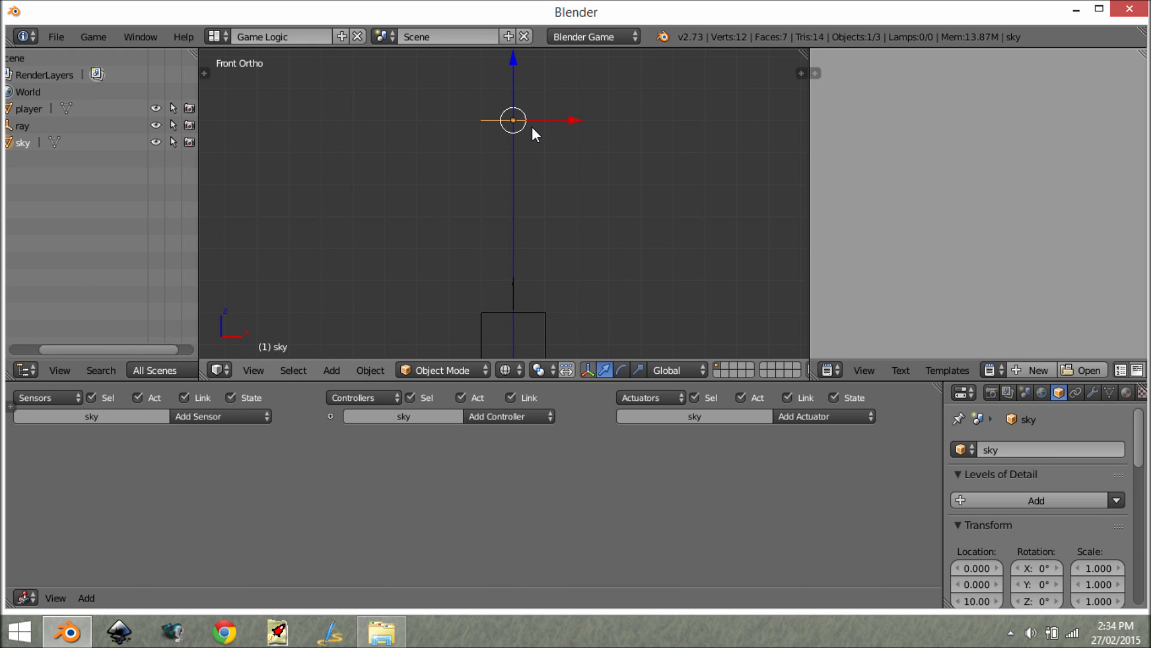
click(11, 406)
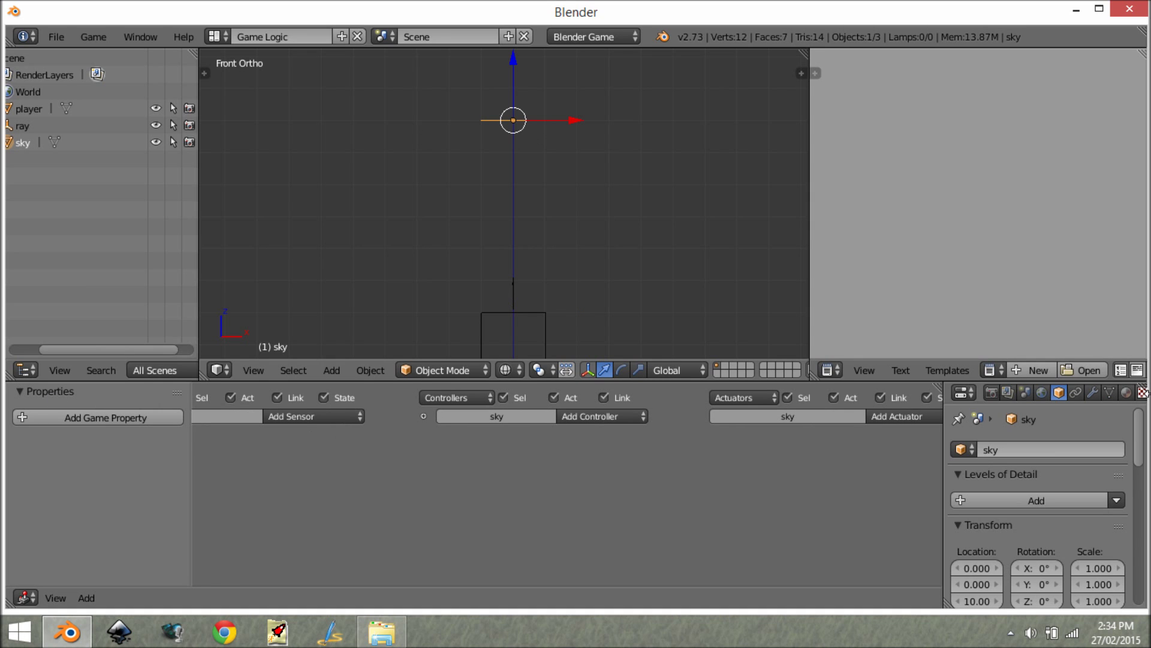
scroll(955, 393, down, 4)
click(1062, 390)
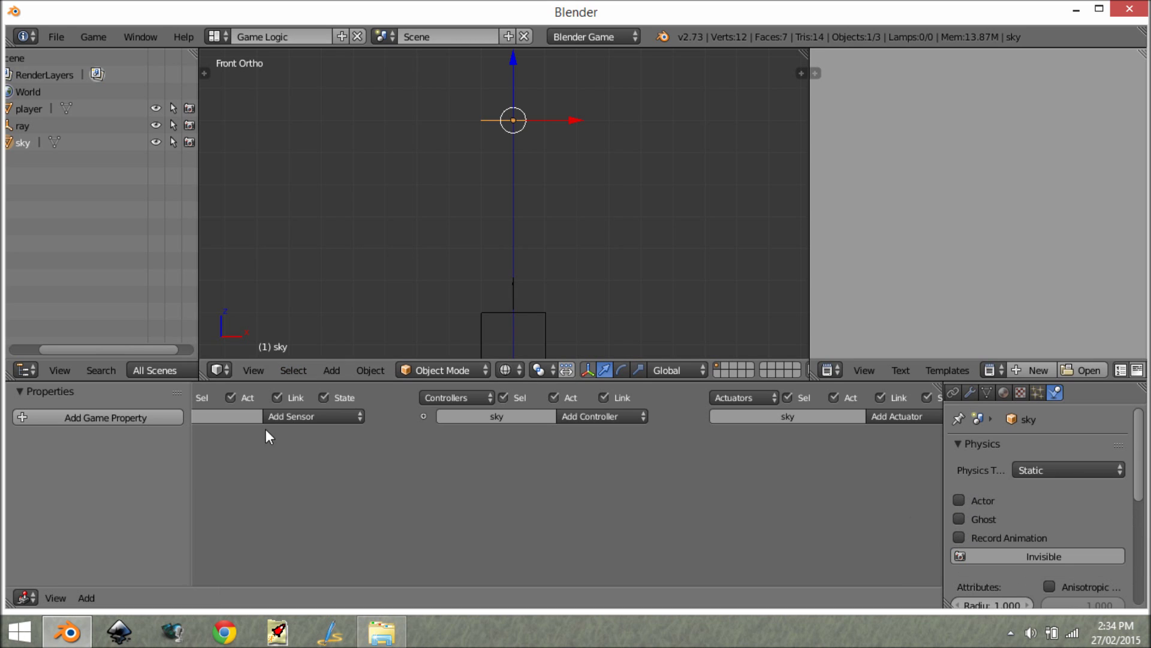
Step: Add a Boolean game property named sky to the sky object, then return to front view
click(148, 419)
click(67, 444)
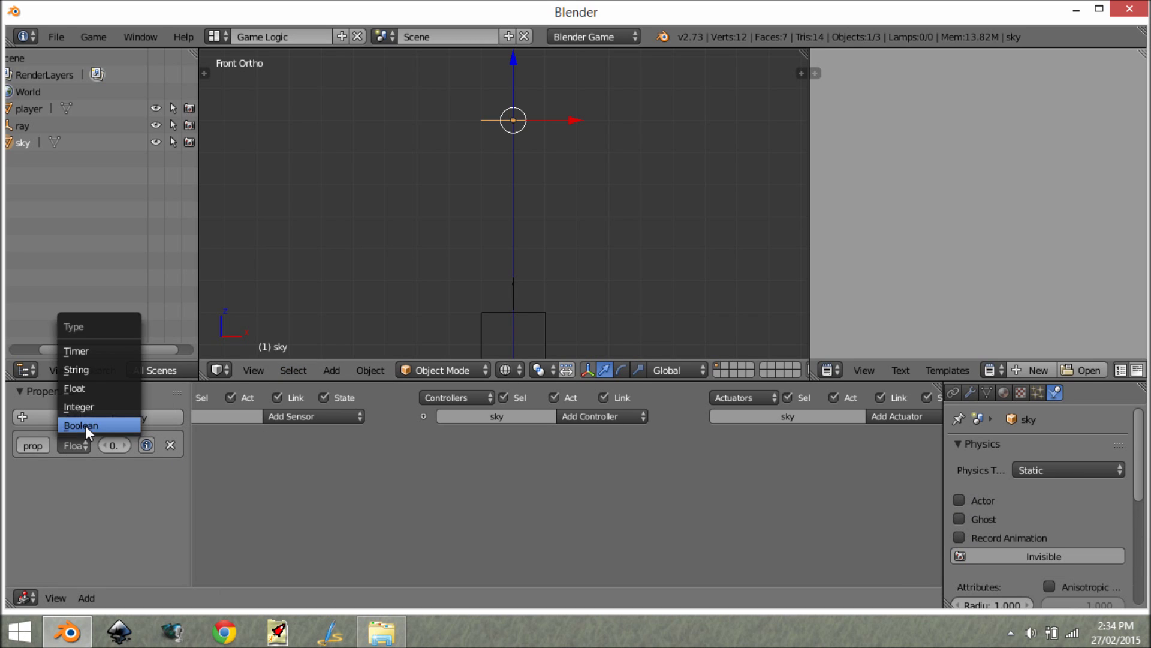
click(81, 421)
click(33, 447)
text(sky)
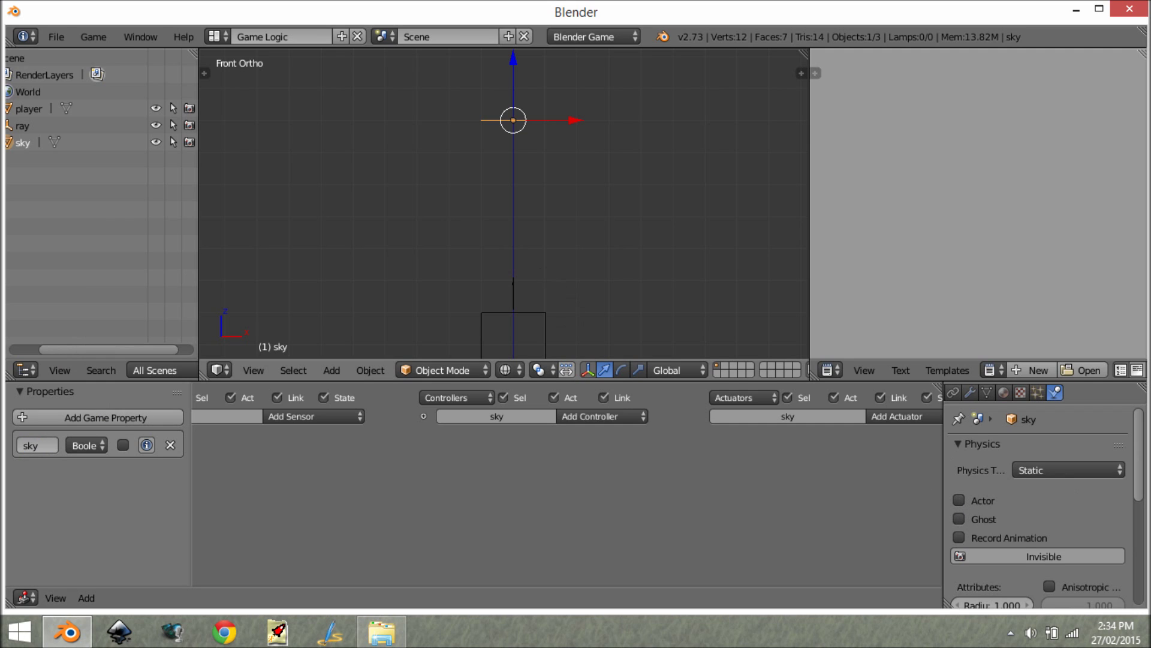
text(p)
key(Escape)
middle_drag(524, 218, 627, 253)
key(KP_1)
scroll(645, 307, down, 1)
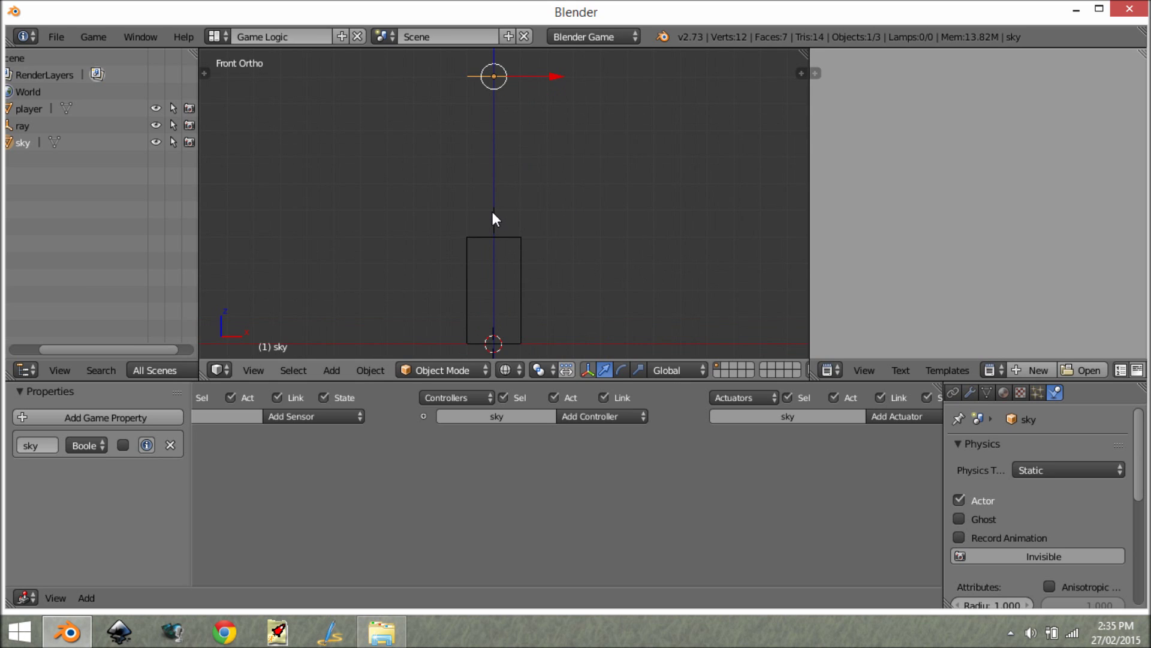
Step: With the ray object selected, run the game to check the sky tester value
right_click(502, 234)
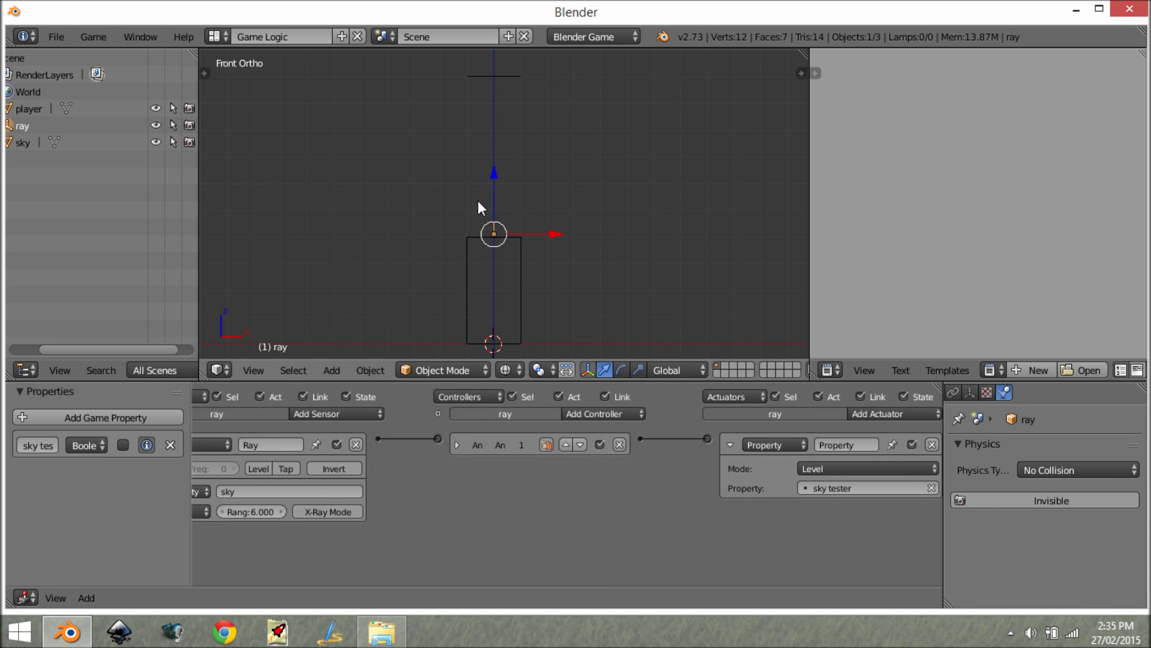
key(p)
key(Escape)
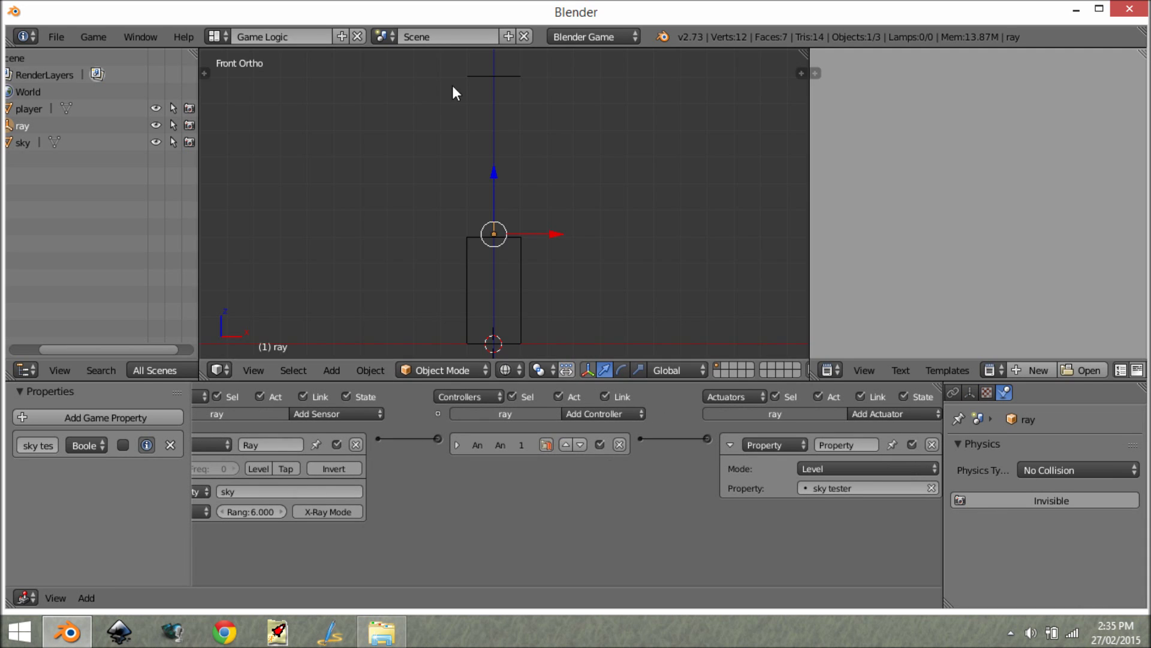
Step: Add a cube above the player and test whether sky tester turns TRUE
key(shift+a)
mouse_move(552, 145)
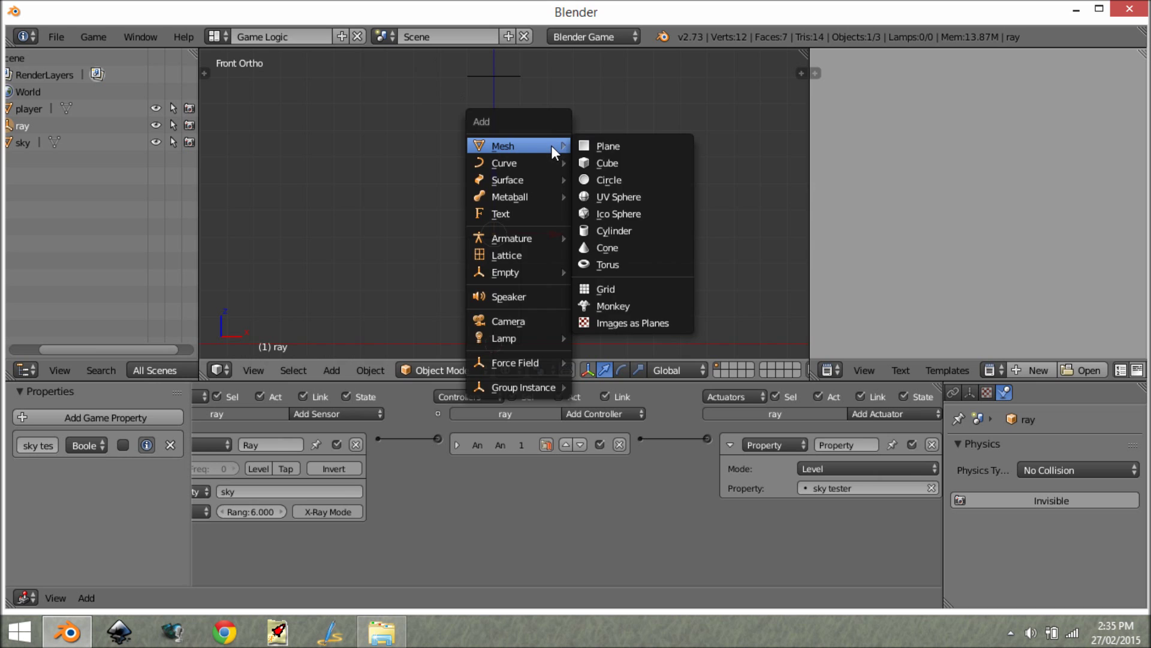
click(613, 166)
key(g)
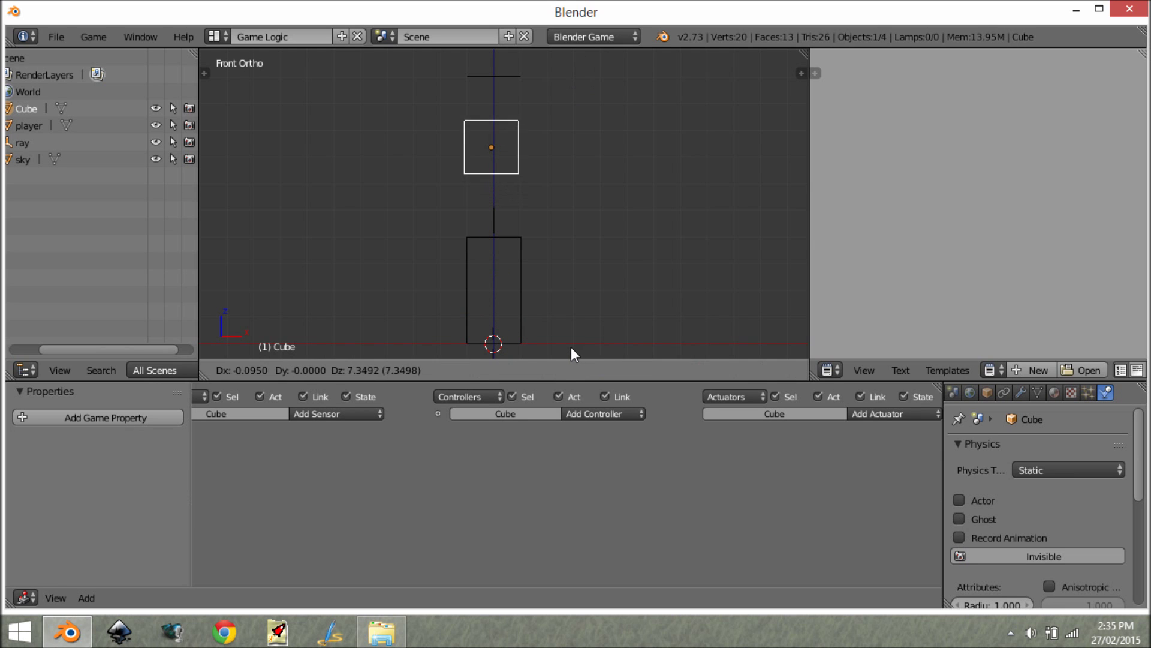
click(578, 344)
key(p)
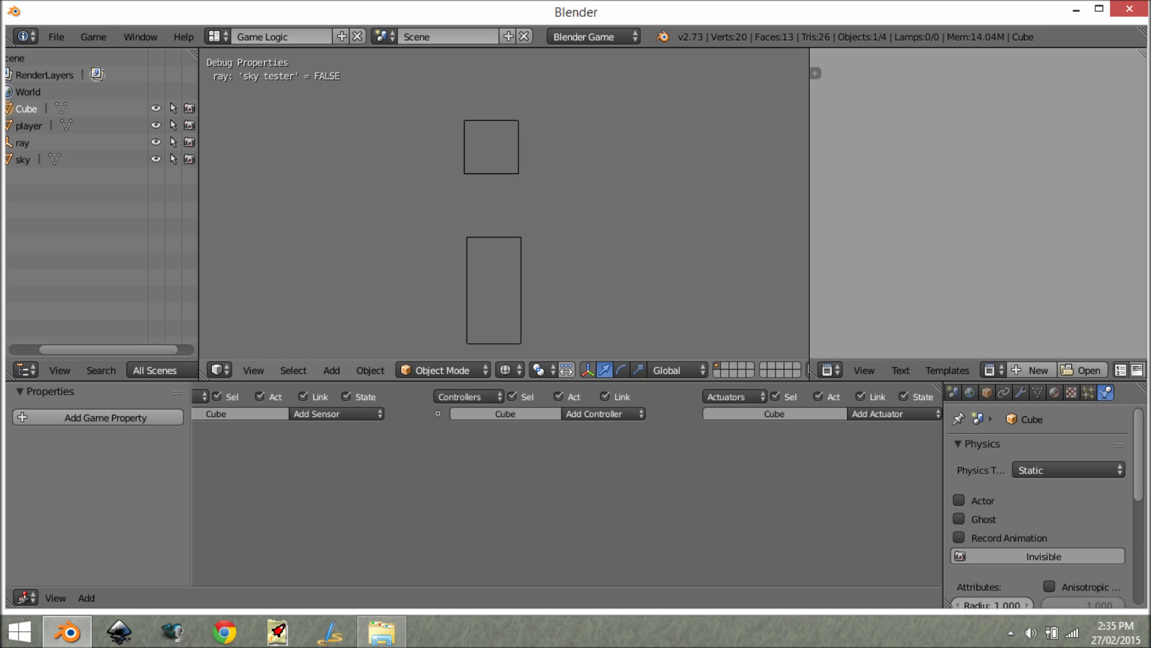
key(Escape)
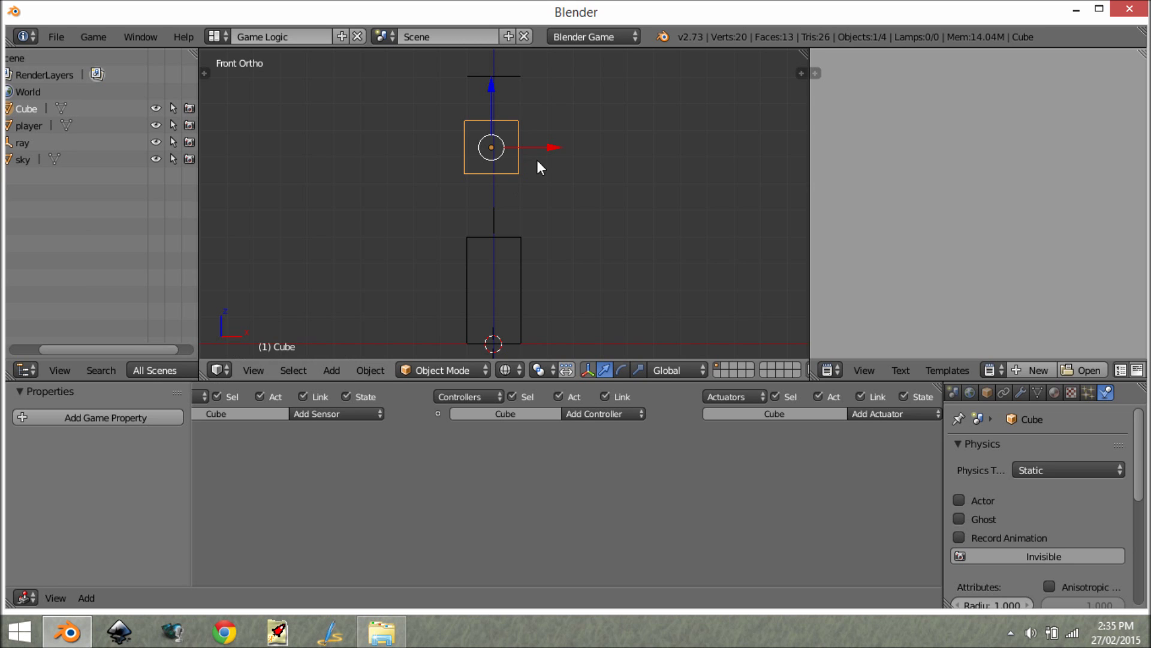
Step: Move the cube left of the player, retest sky tester, and slide it back along X
key(g)
click(459, 146)
key(p)
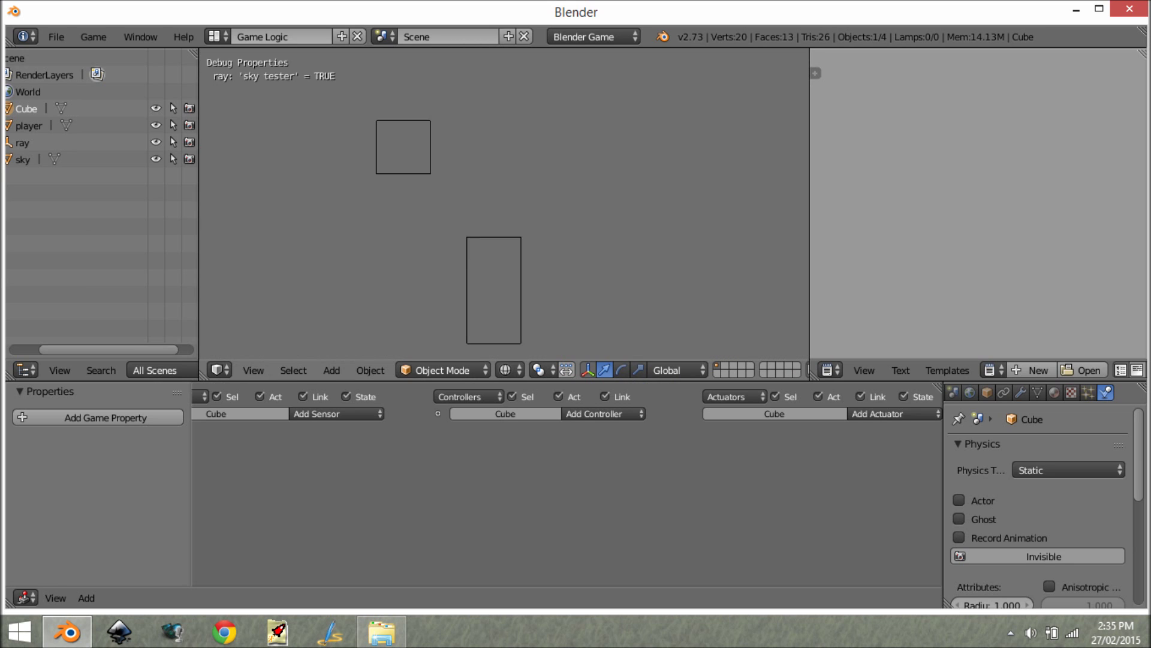
key(Escape)
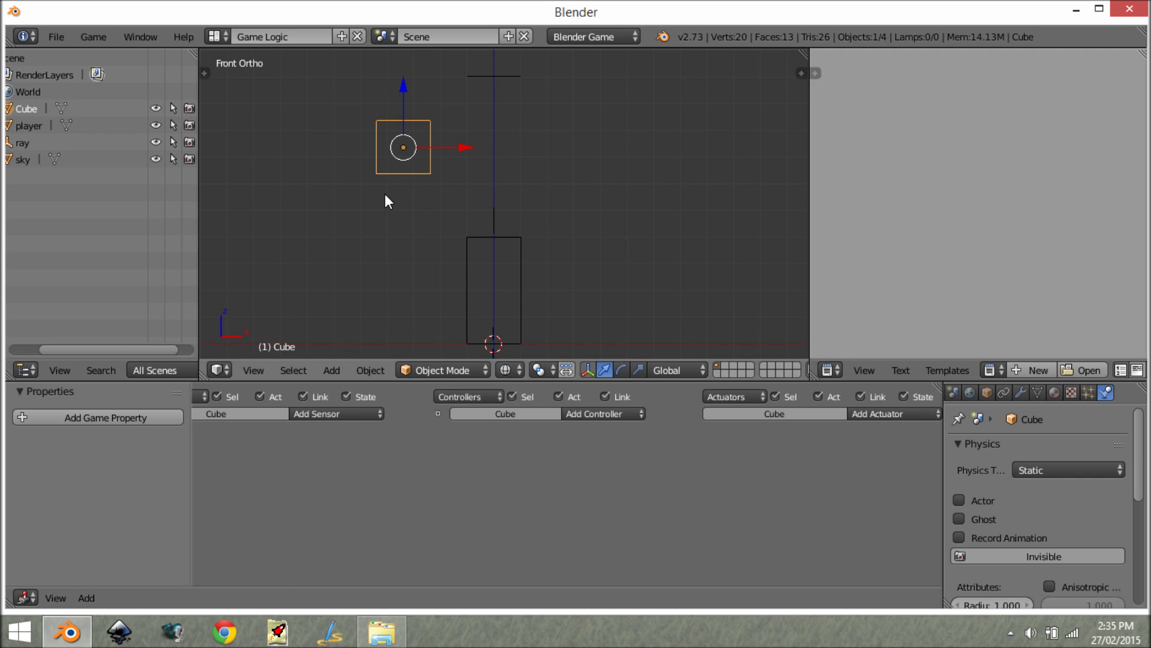
drag(478, 149, 585, 259)
Step: Flatten the cube vertically, stretch it wide along X, and move the bar left of the player
key(s)
key(z)
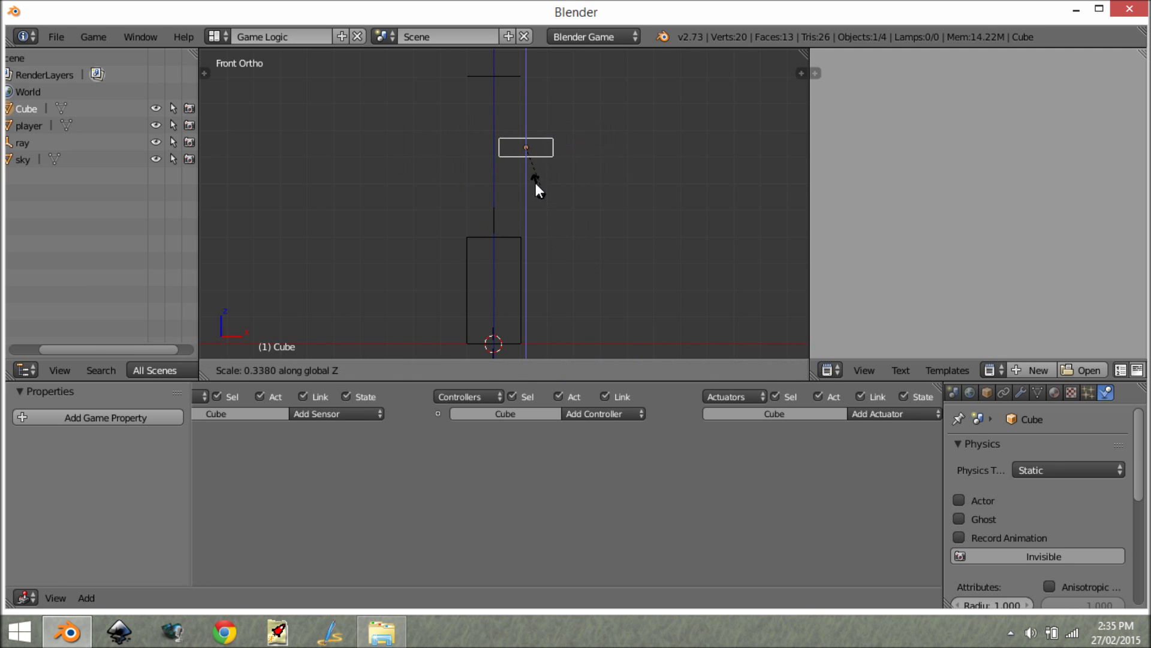
click(536, 183)
key(s)
key(x)
click(774, 262)
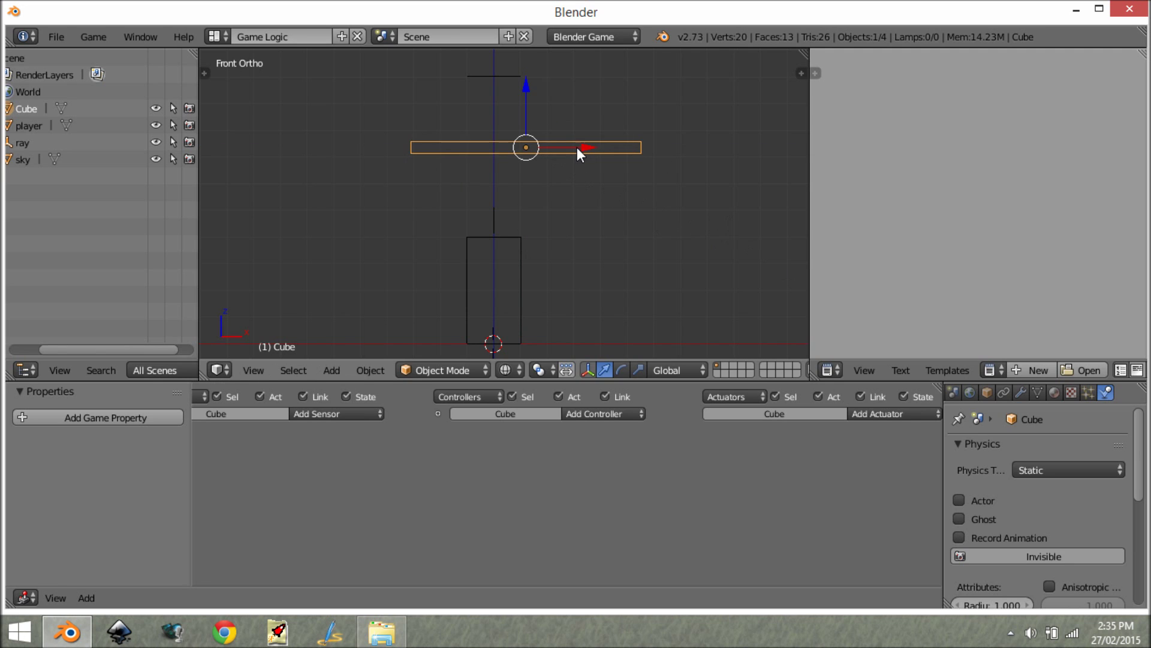
drag(577, 147, 381, 180)
Step: Wire an Always sensor to a Motion actuator moving the bar 0.1 along X
click(341, 414)
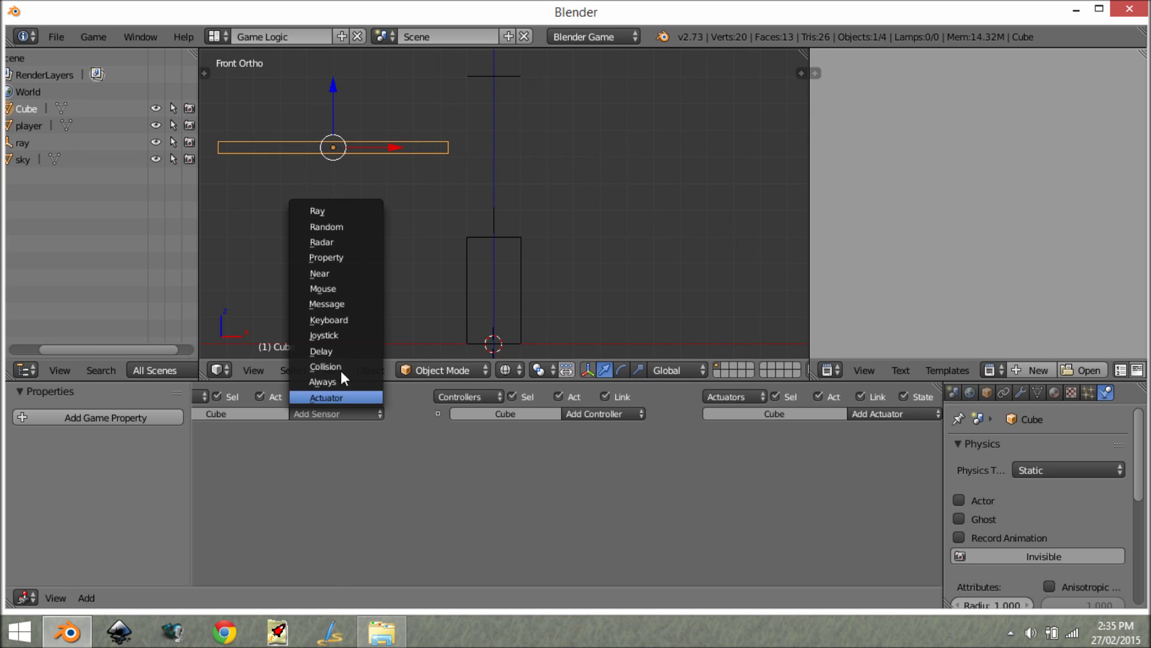
click(340, 383)
click(874, 412)
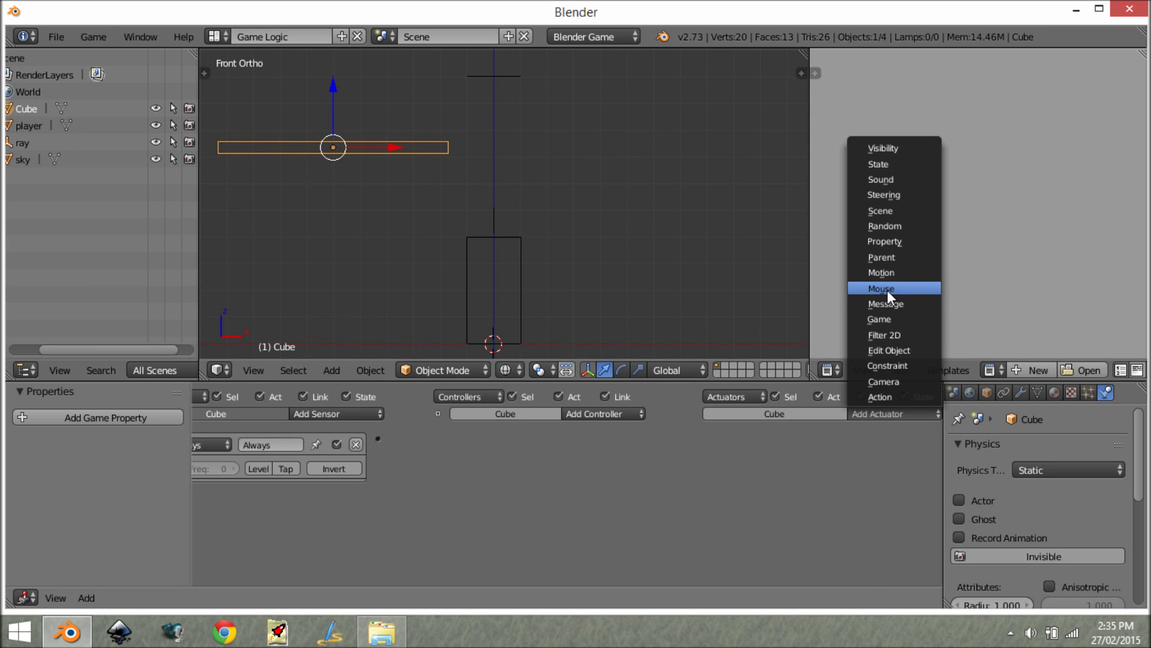
click(895, 272)
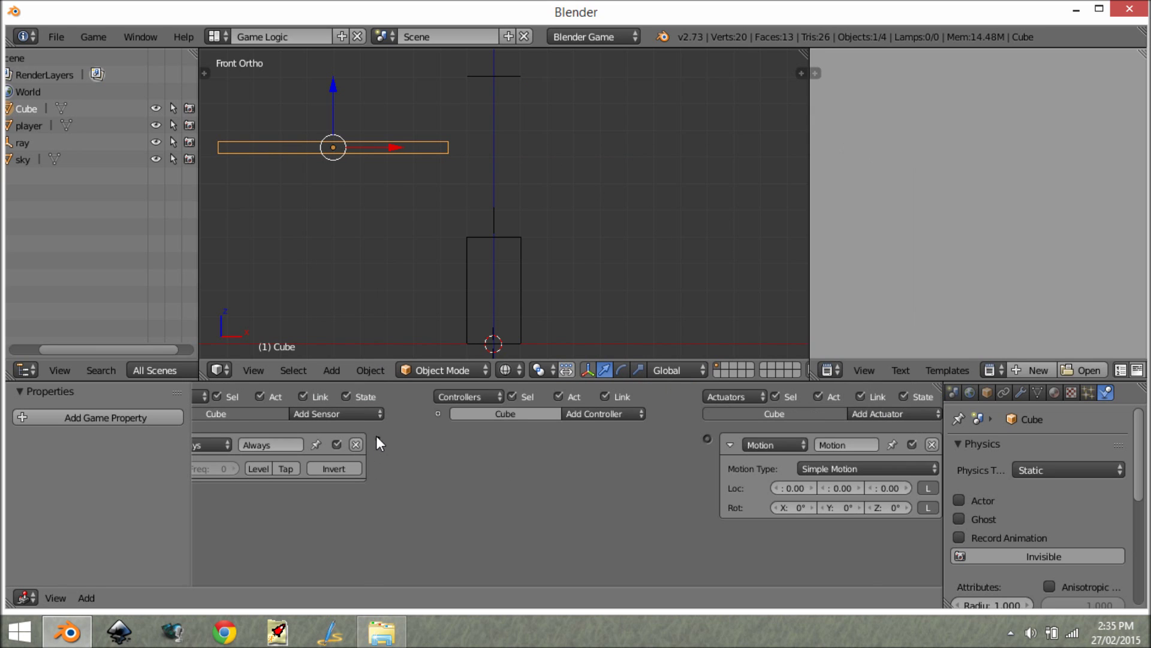
drag(377, 438, 708, 439)
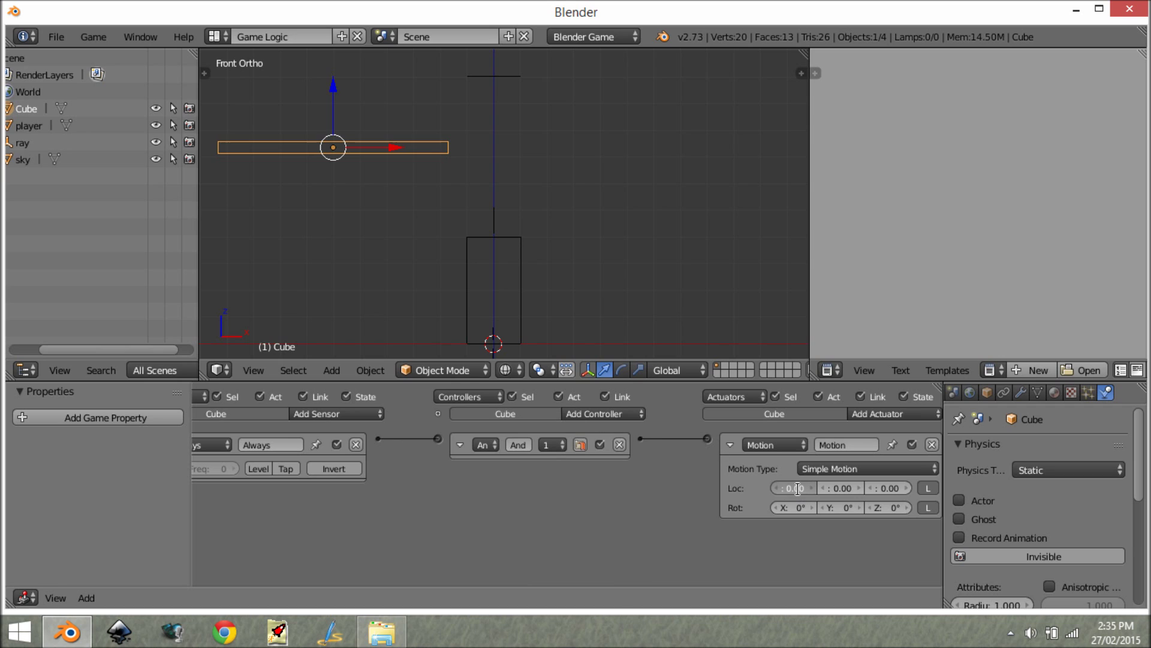
click(797, 488)
text(0.1)
key(Return)
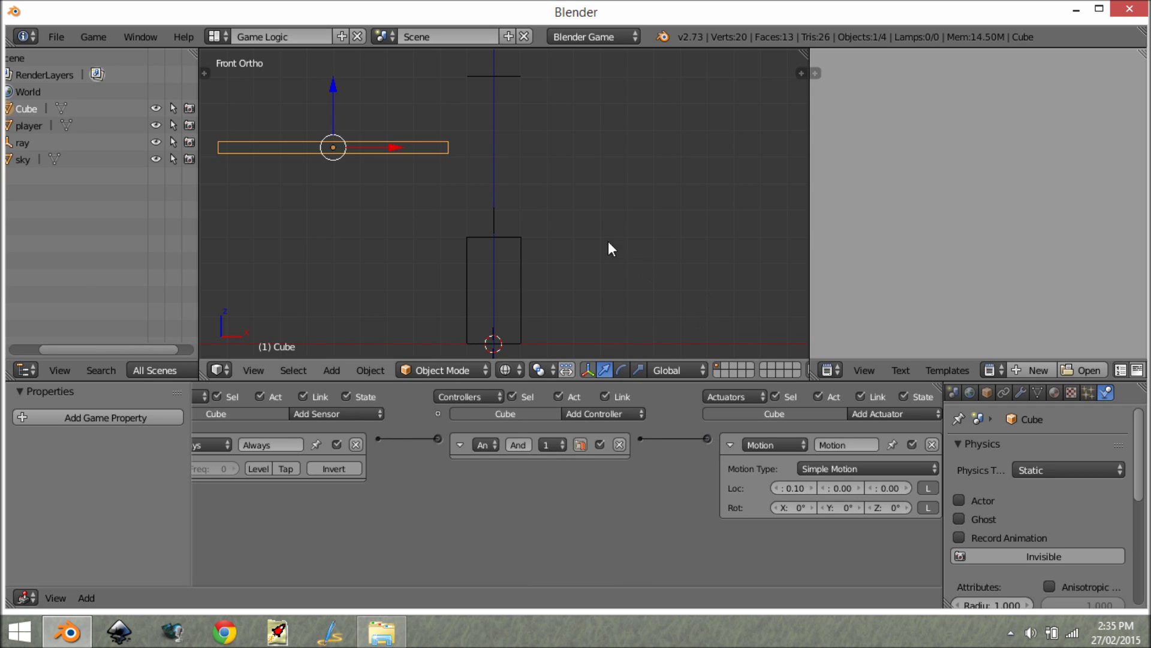
Step: Run the game twice to watch the bar slide along X
key(p)
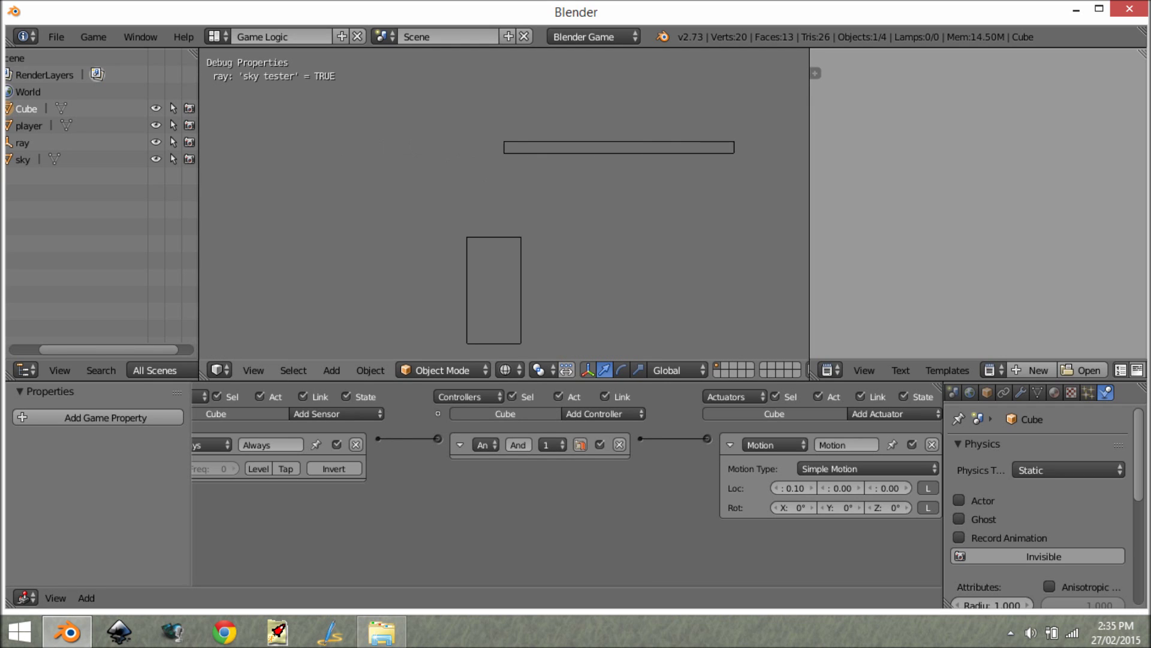
key(Escape)
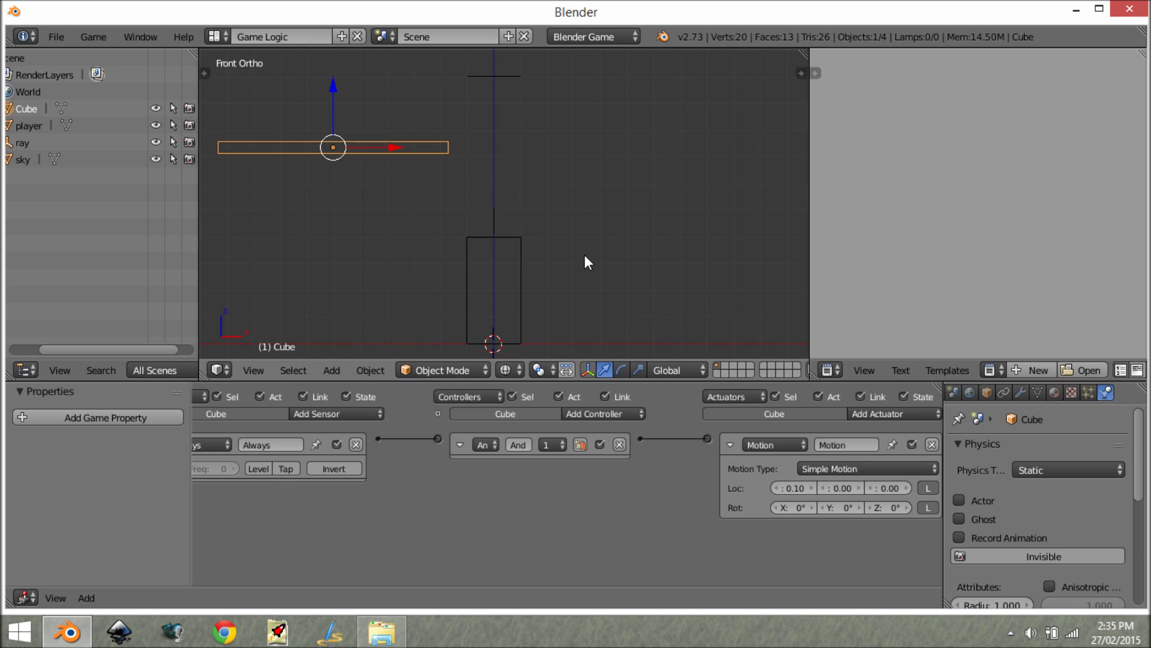
key(p)
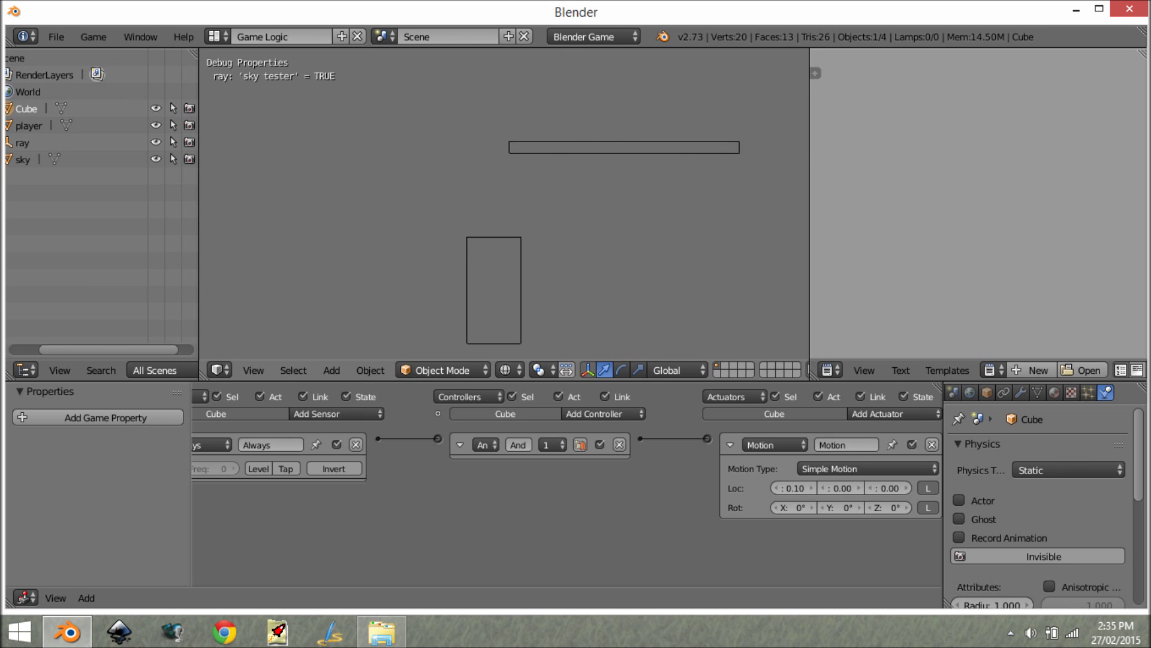
key(Escape)
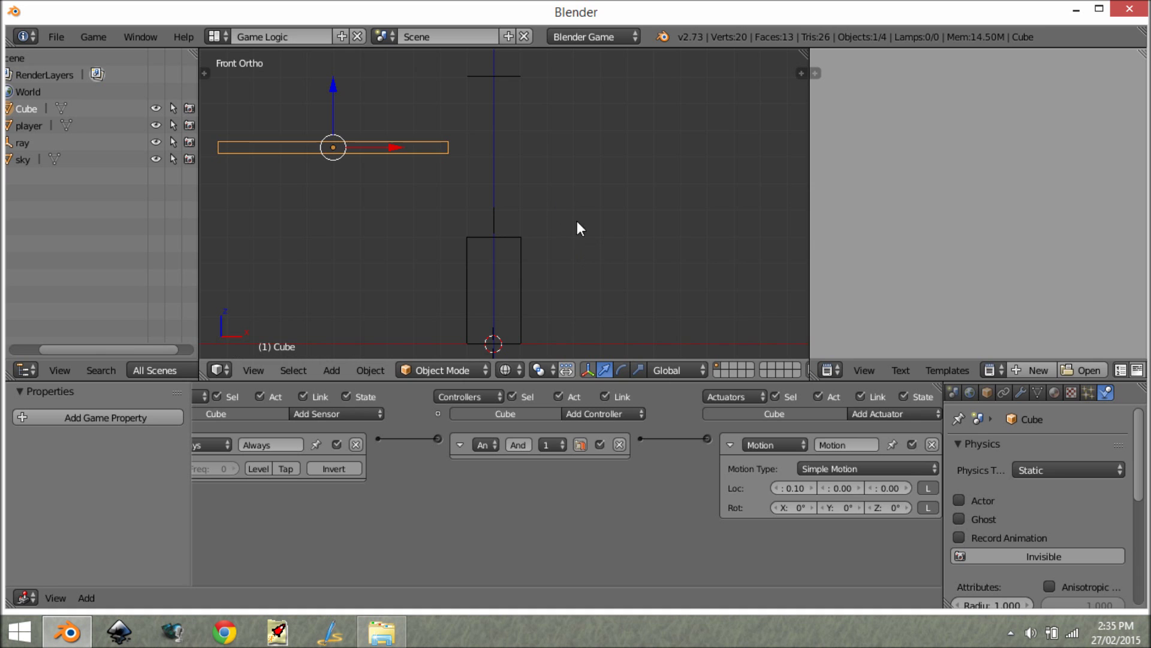
Step: Orbit to an angled perspective view of the wide bar and the player block
middle_drag(542, 204, 594, 244)
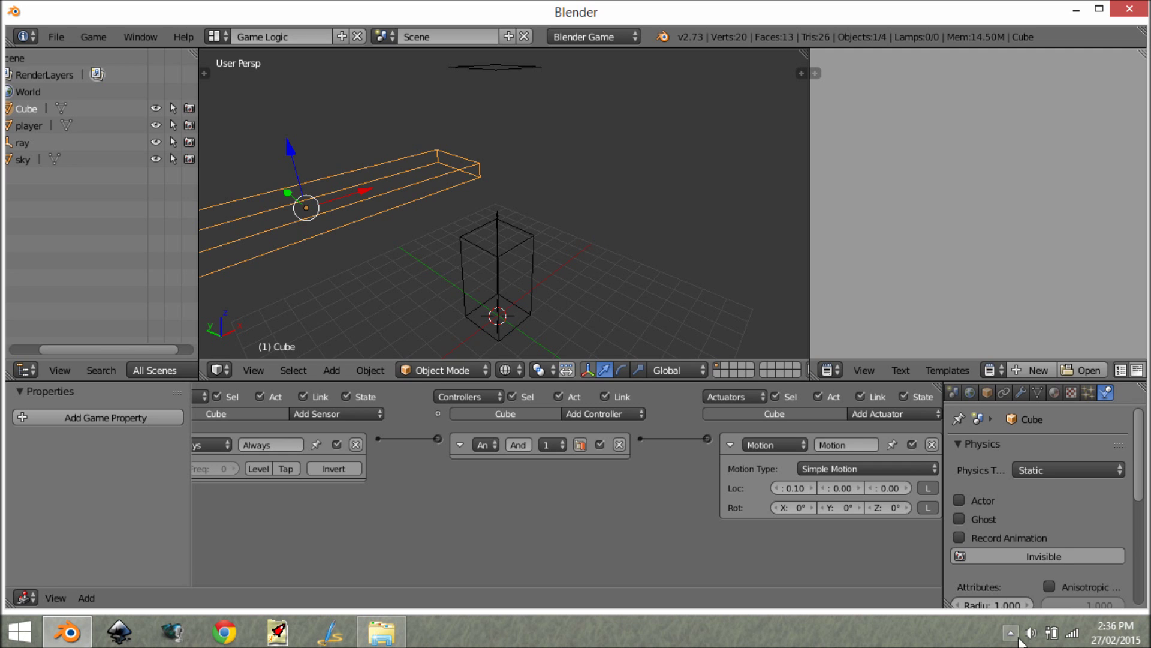